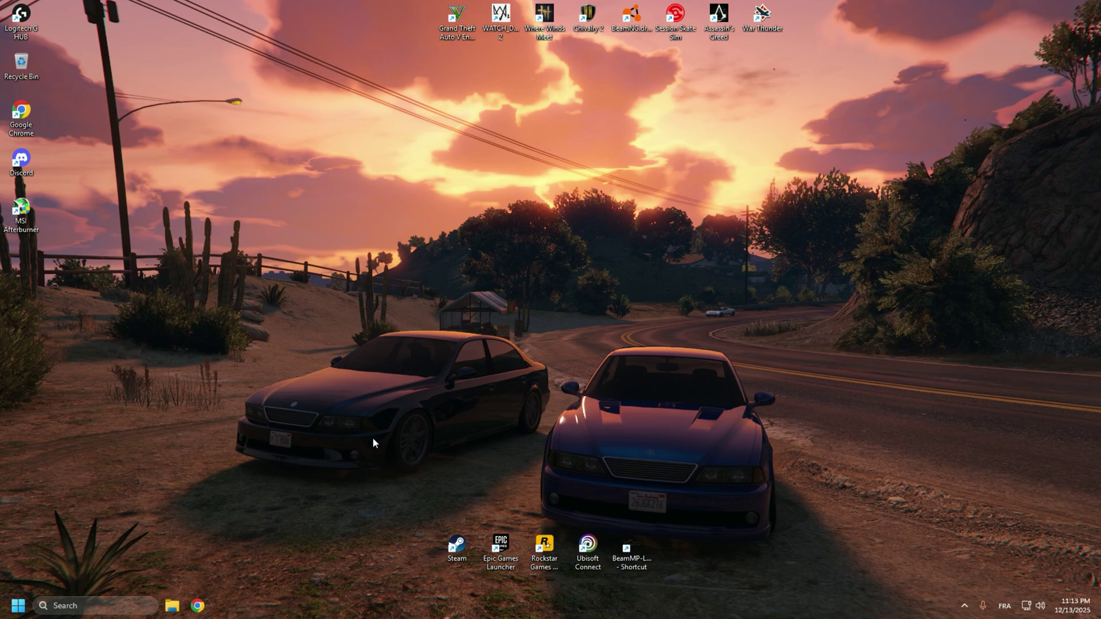
Glance at the hidden tray icons and Task Manager, then close Task Manager
key(super+s)
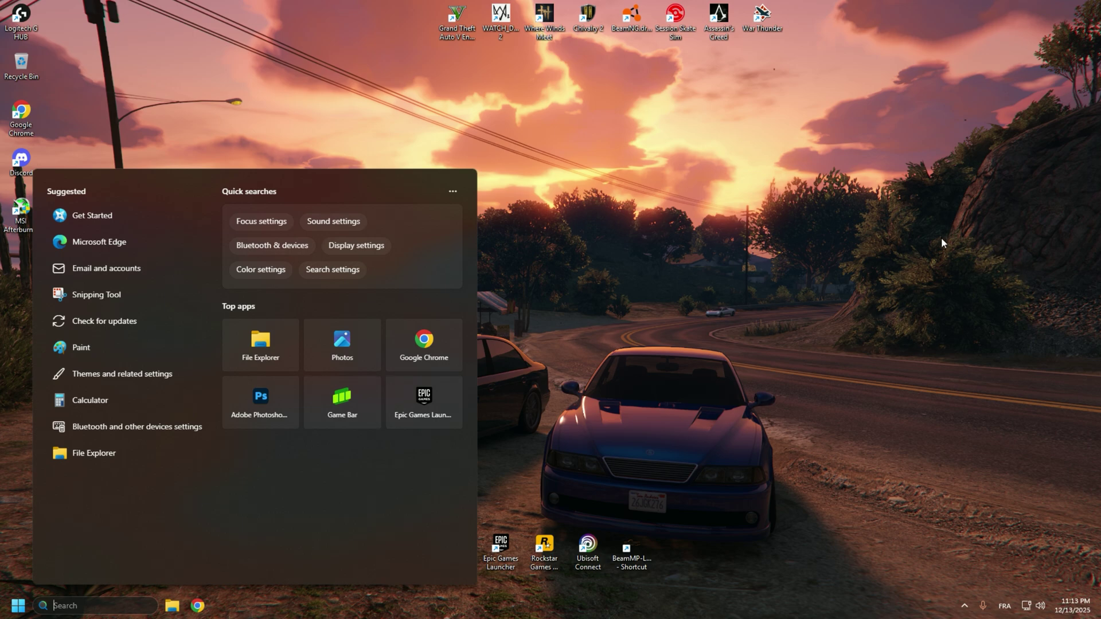
click(965, 606)
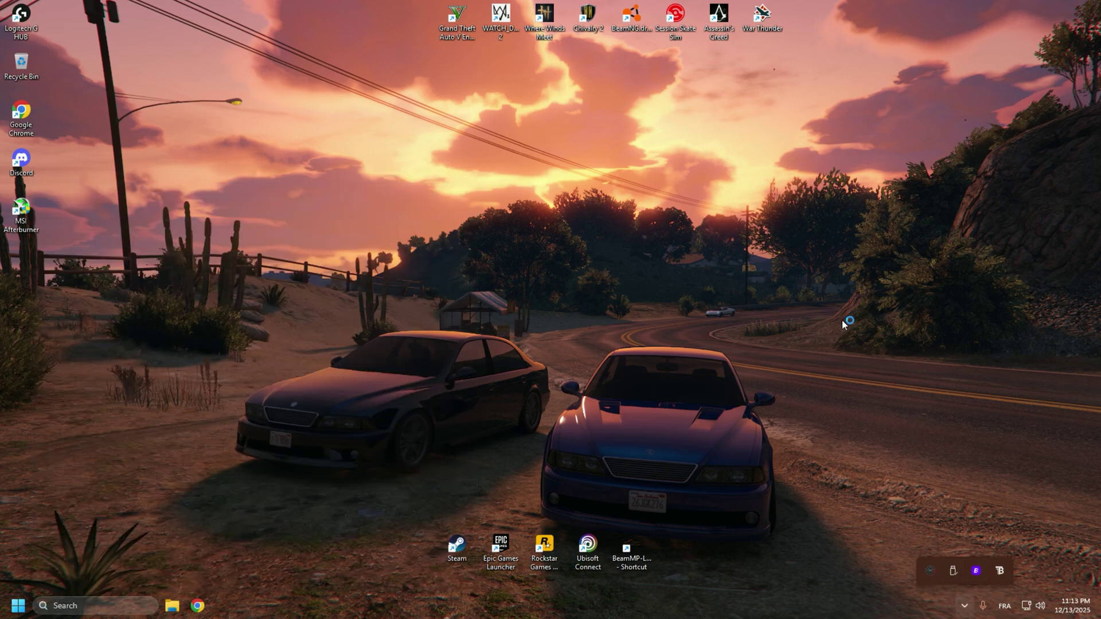
key(ctrl+shift+Escape)
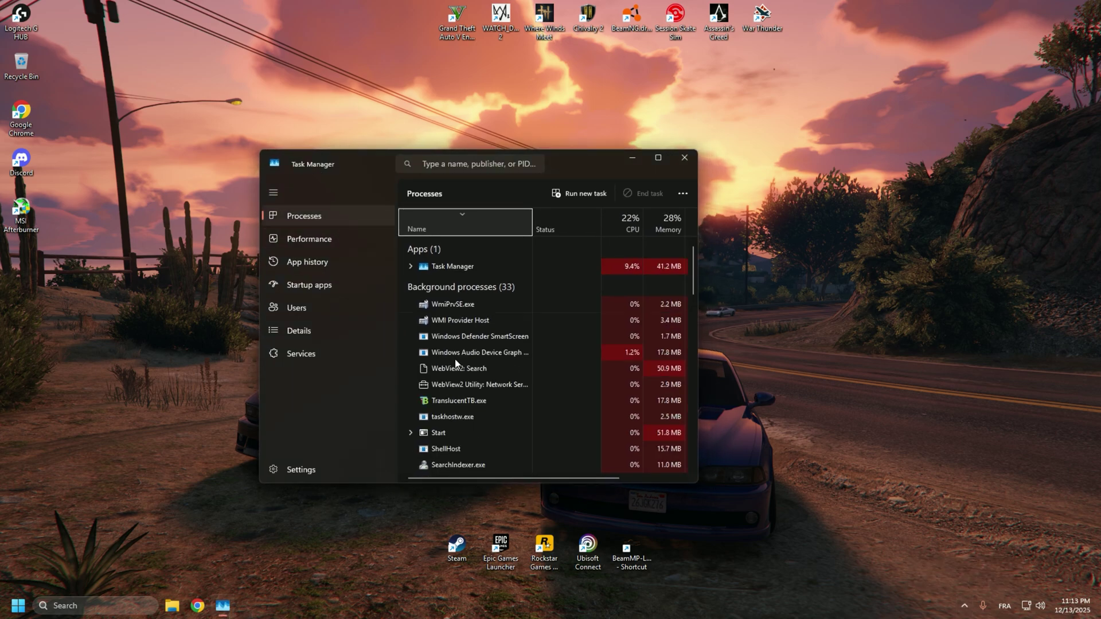
scroll(488, 390, down, 10)
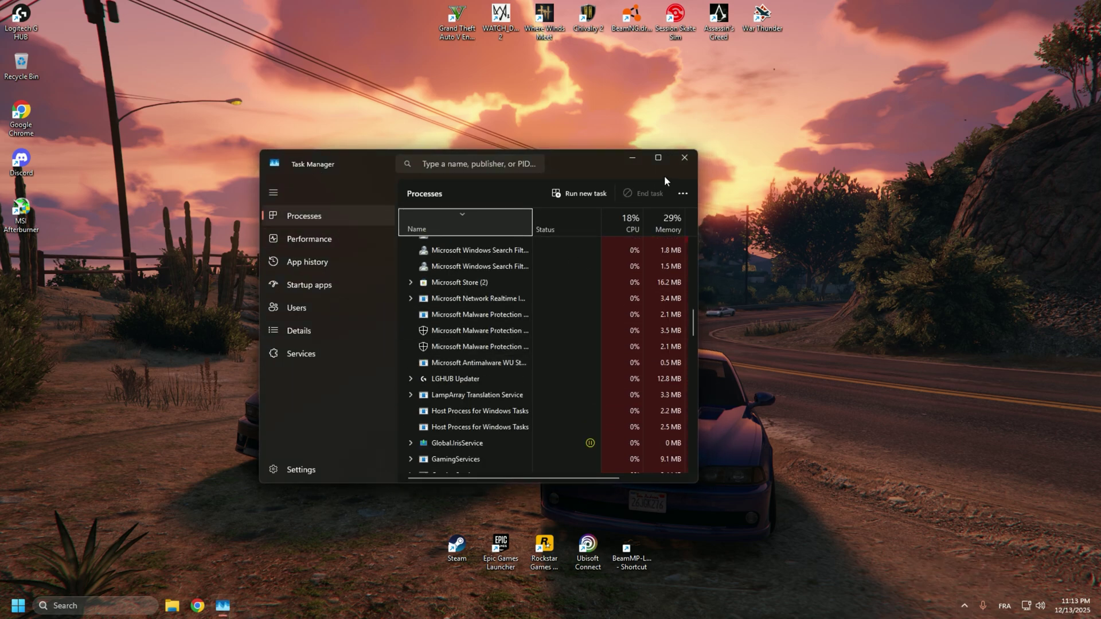
click(683, 162)
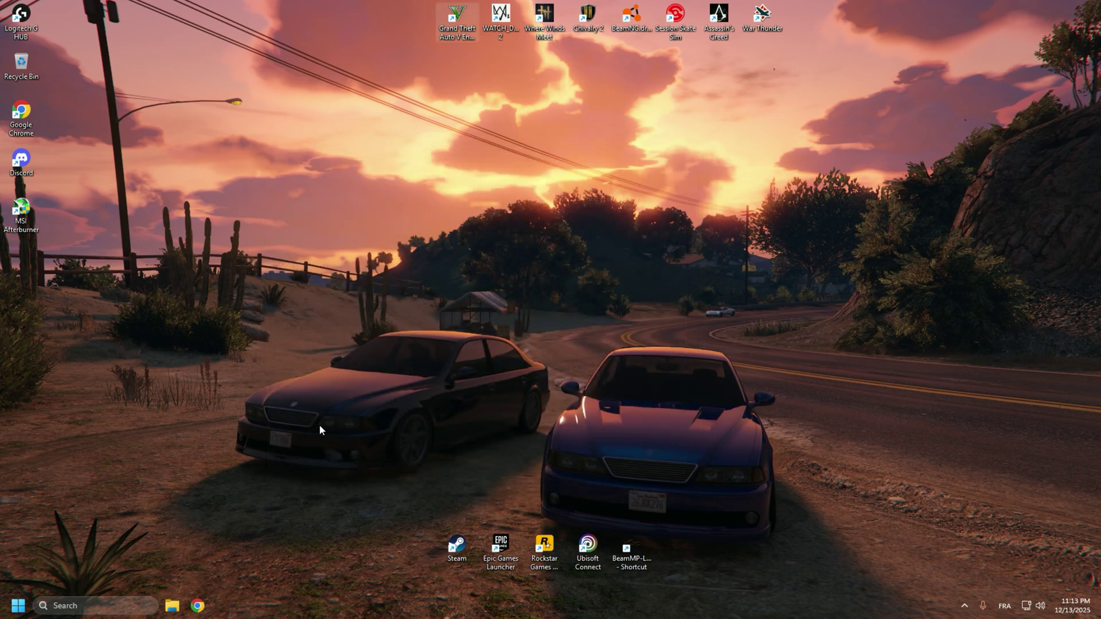
Search Windows for 'fire' to reach the Windows Defender Firewall Control Panel page
click(136, 610)
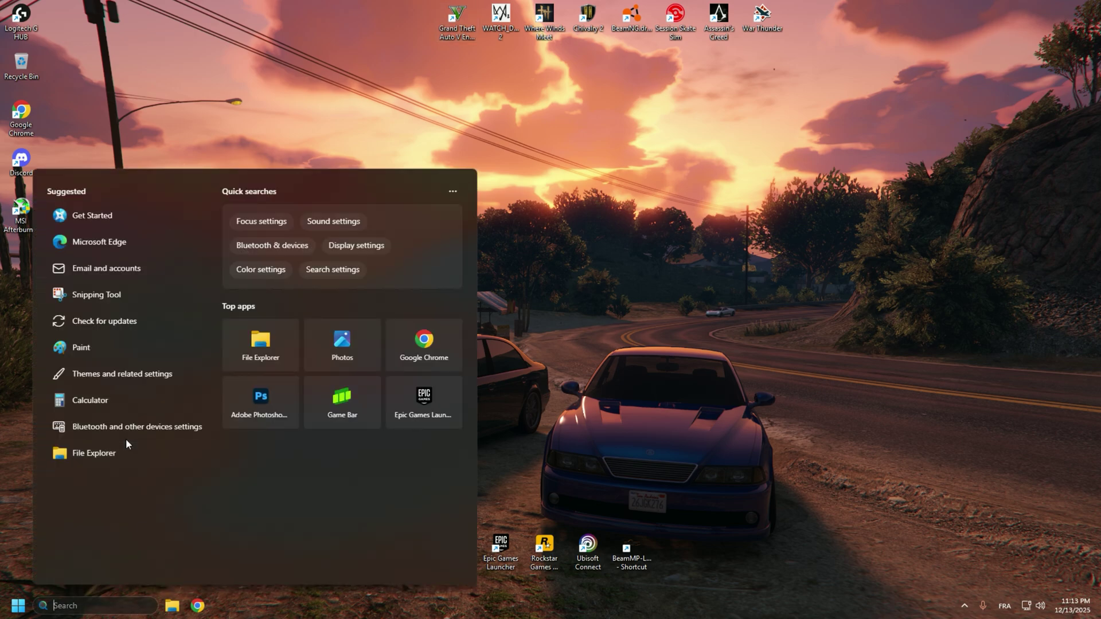
text(file)
key(BackSpace)
key(BackSpace)
text(re)
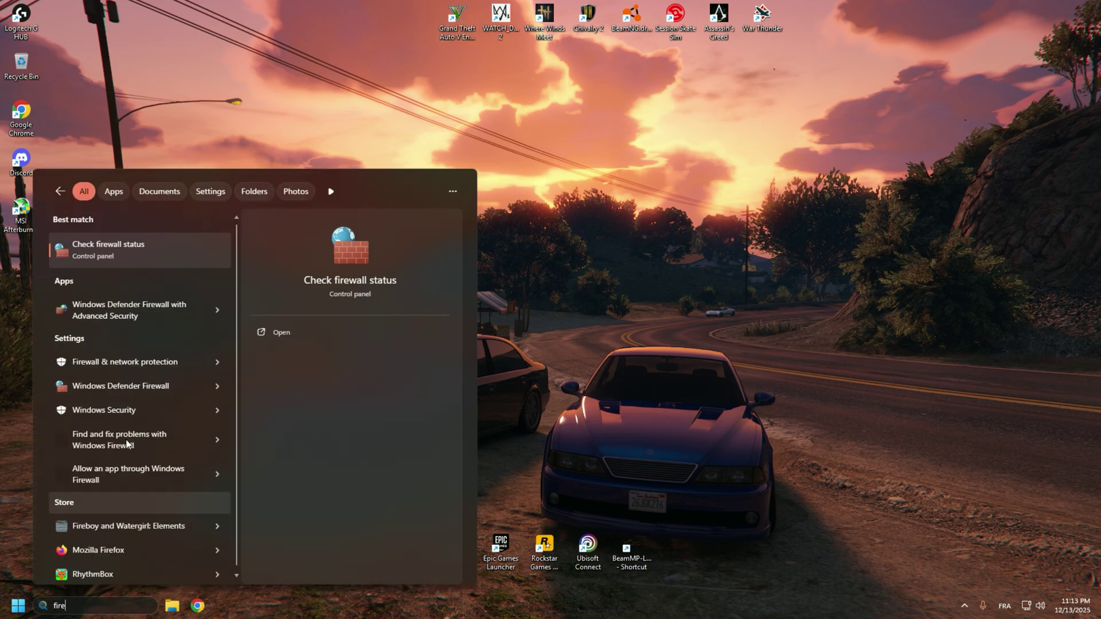
key(Escape)
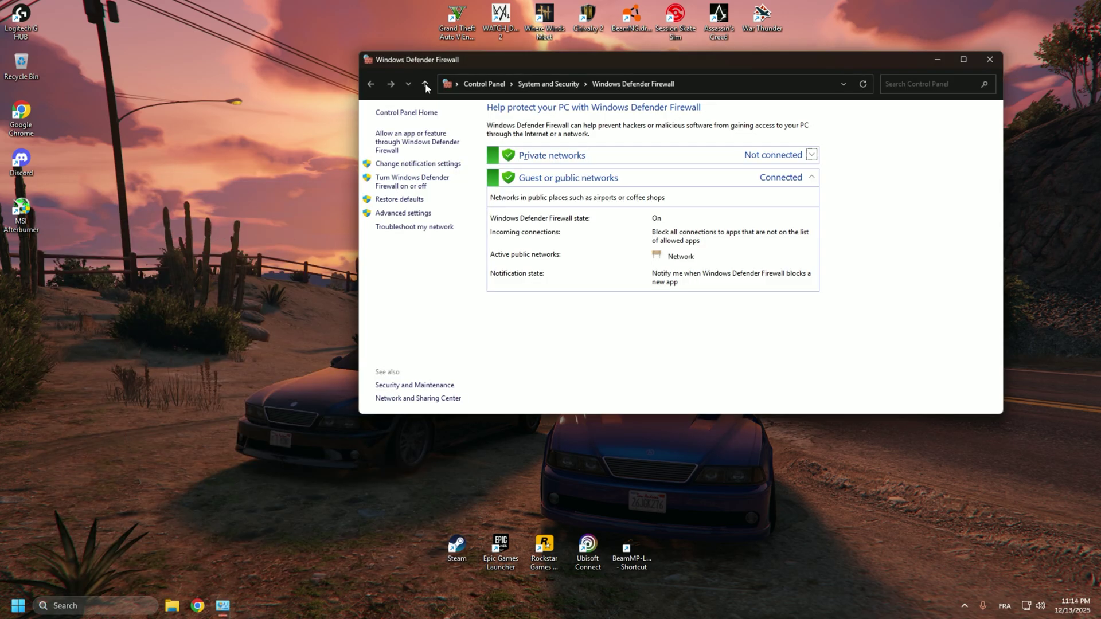
click(964, 59)
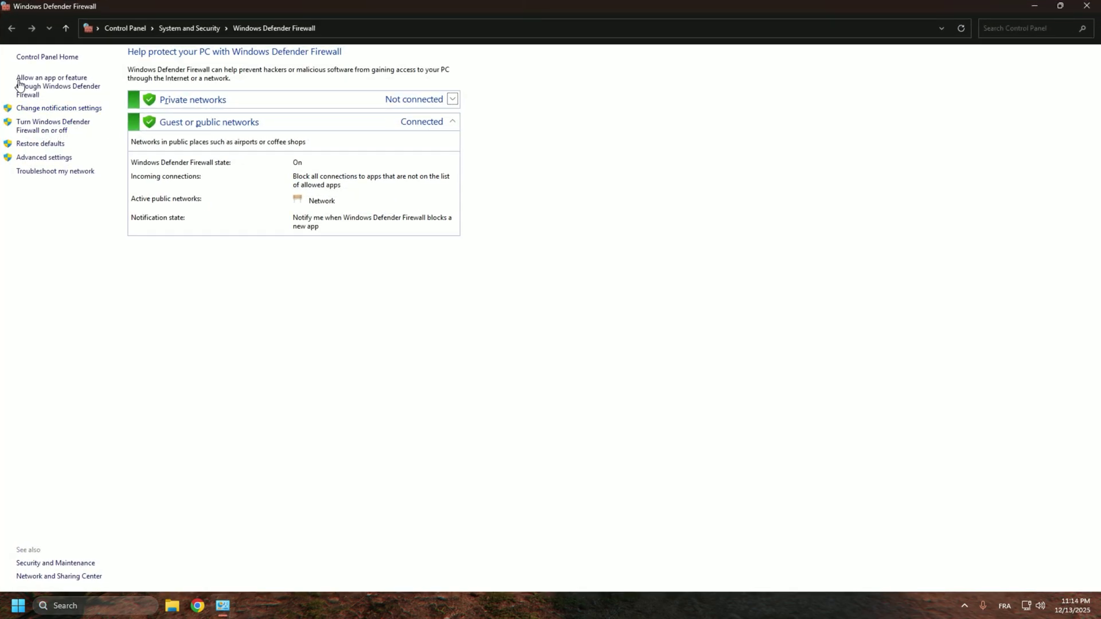
click(60, 94)
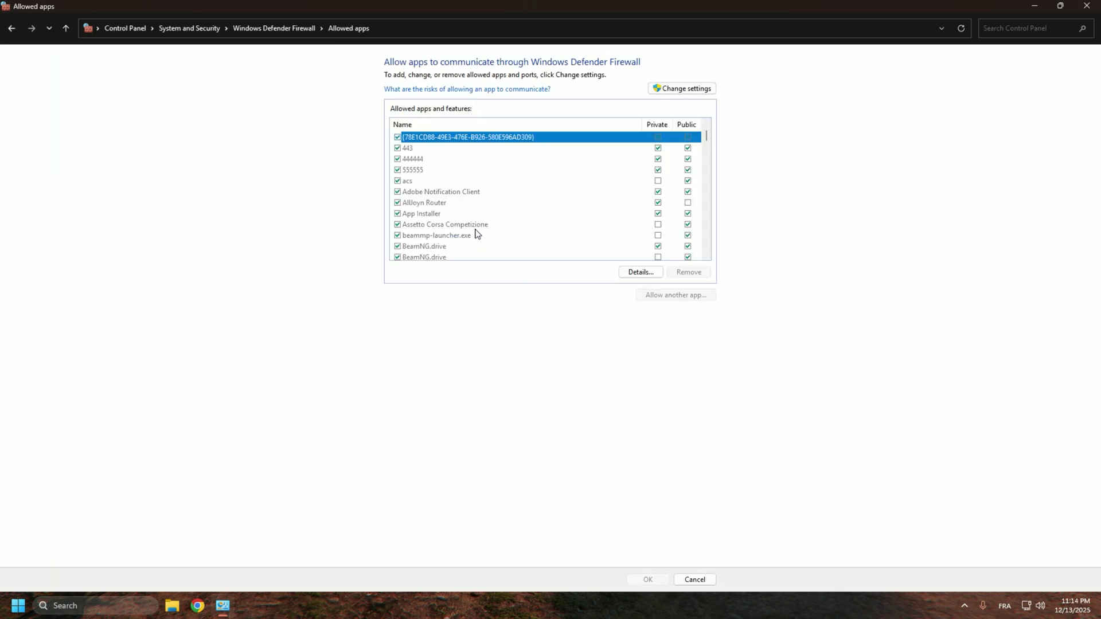
scroll(475, 234, down, 1)
click(430, 214)
click(438, 225)
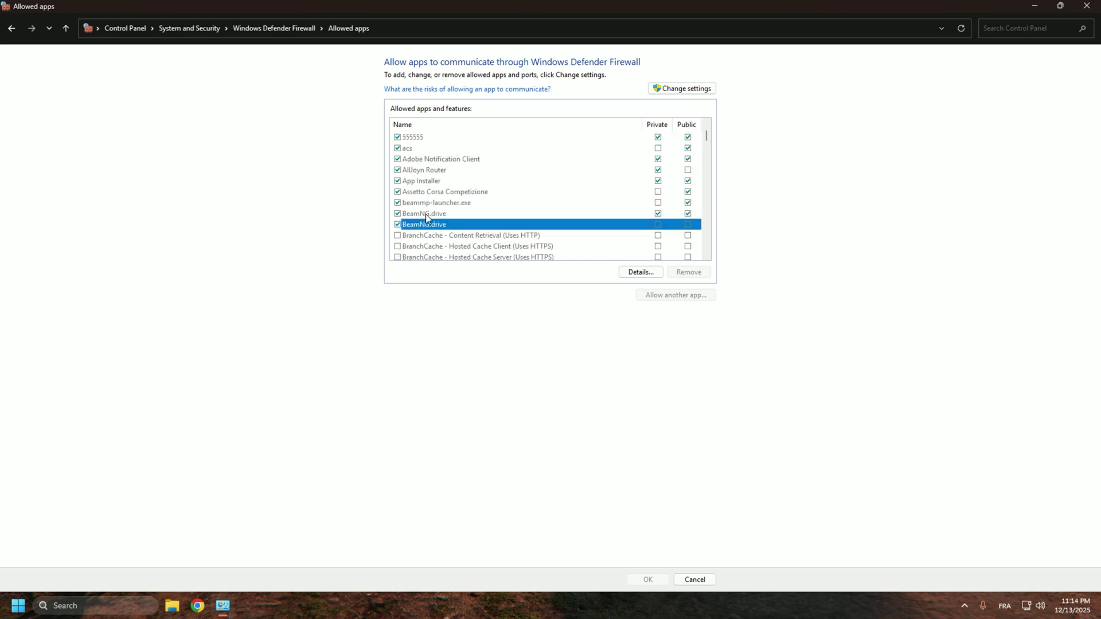
click(426, 214)
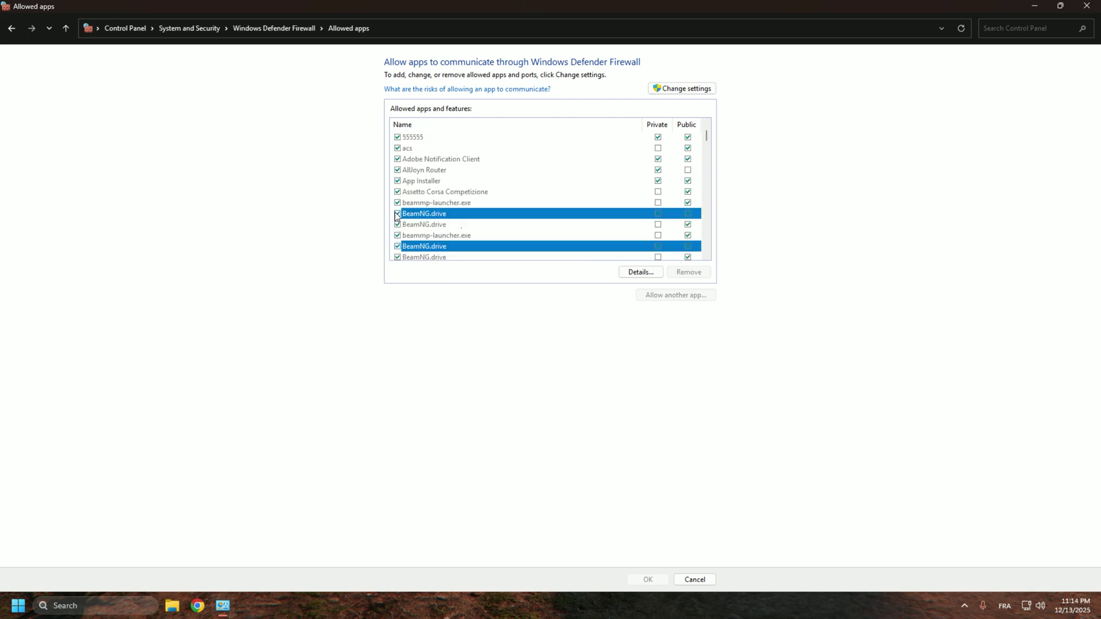
click(421, 229)
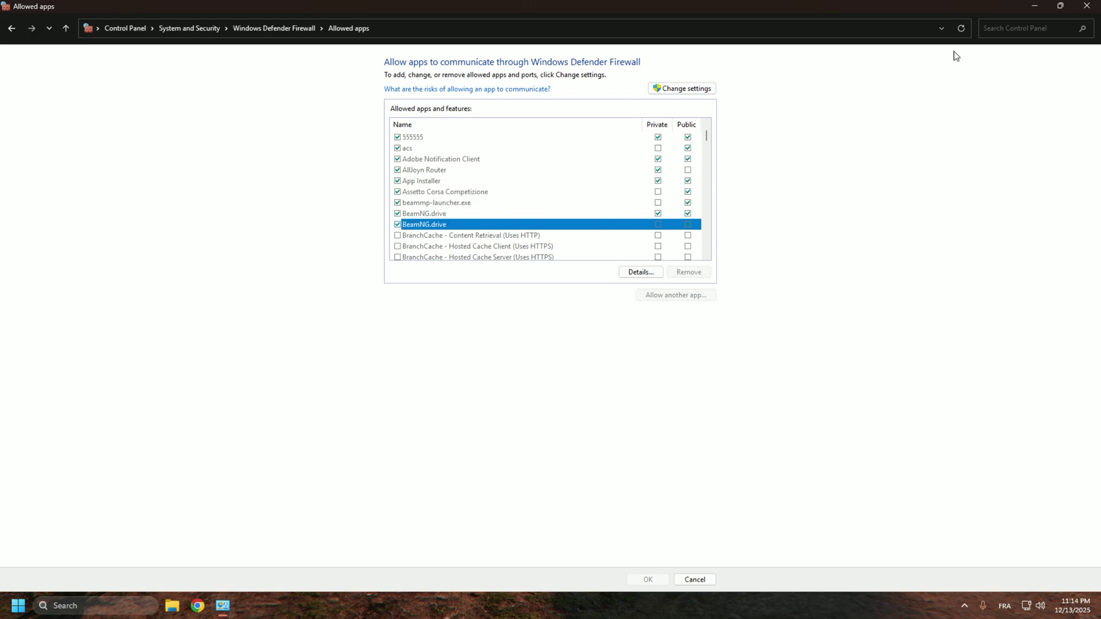
click(13, 29)
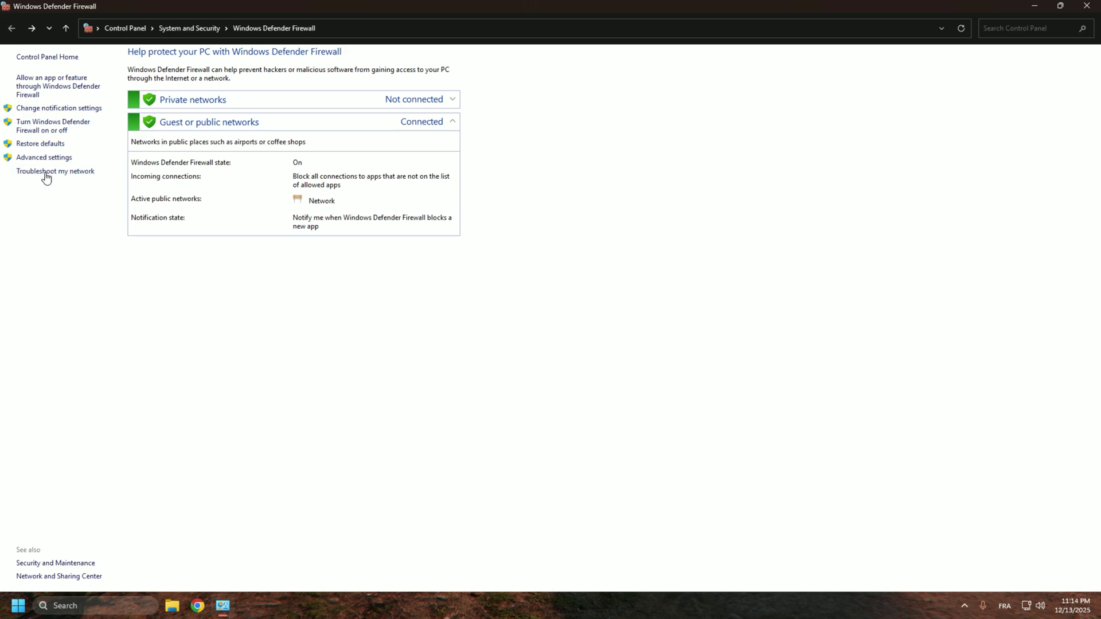
Go into Advanced settings and display the Inbound Rules list
click(38, 156)
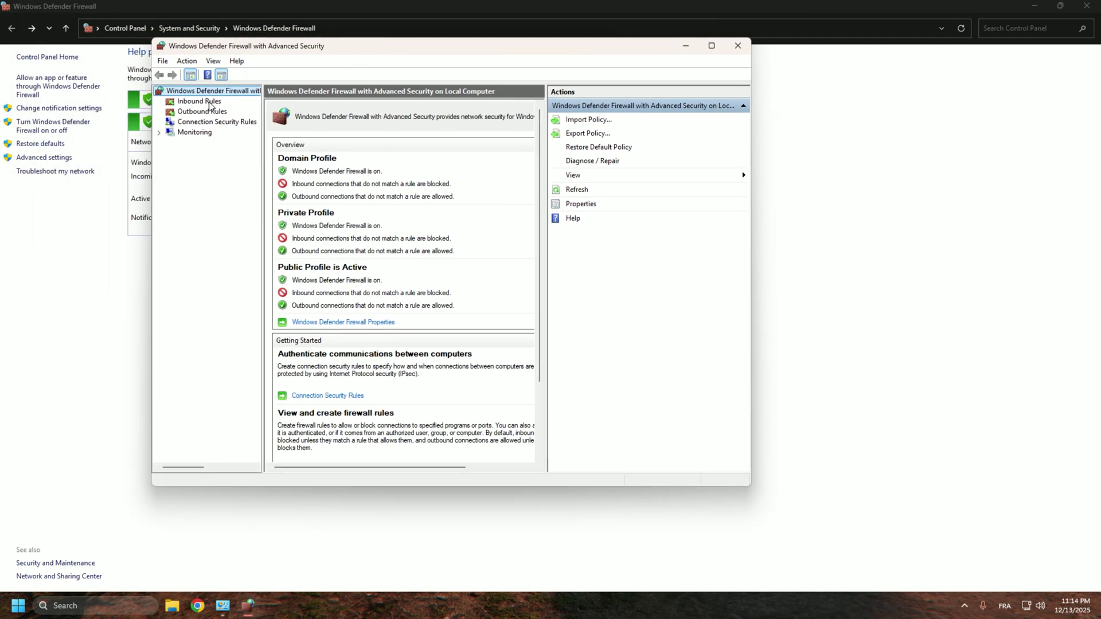
click(199, 102)
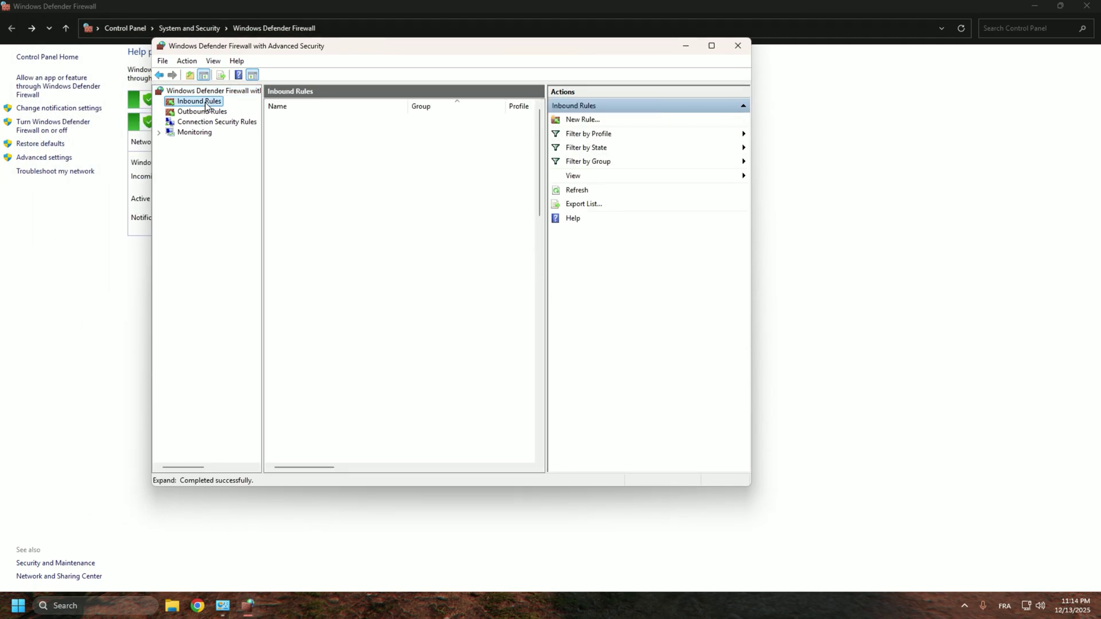
Set up a port-based inbound rule for TCP port 30814, allowed on all profiles, up to naming it portbeamng
click(579, 120)
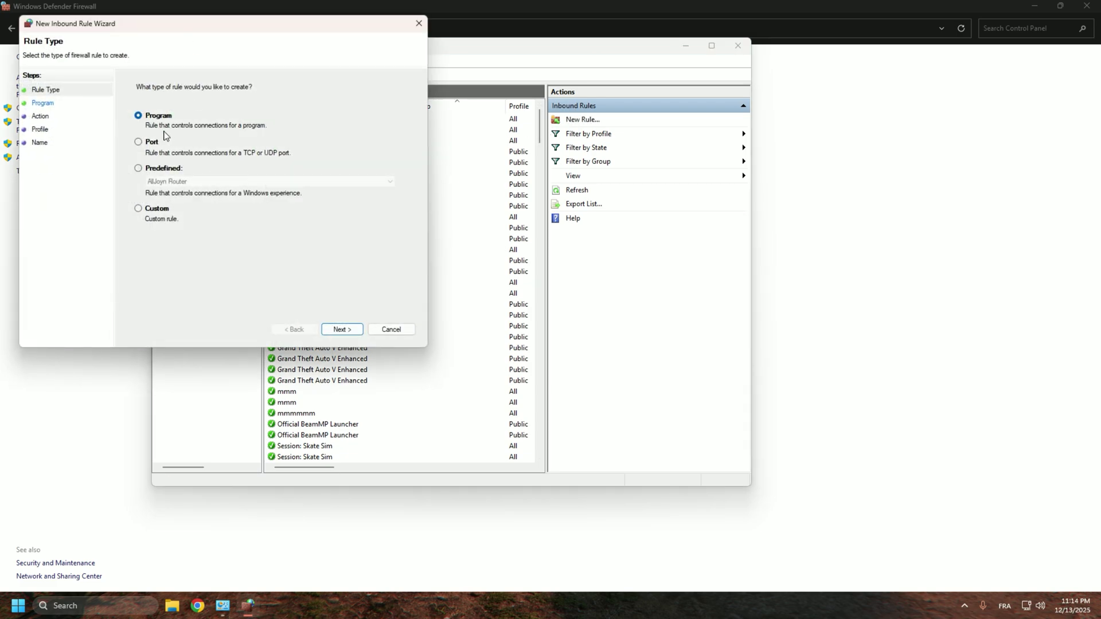
click(139, 142)
click(344, 330)
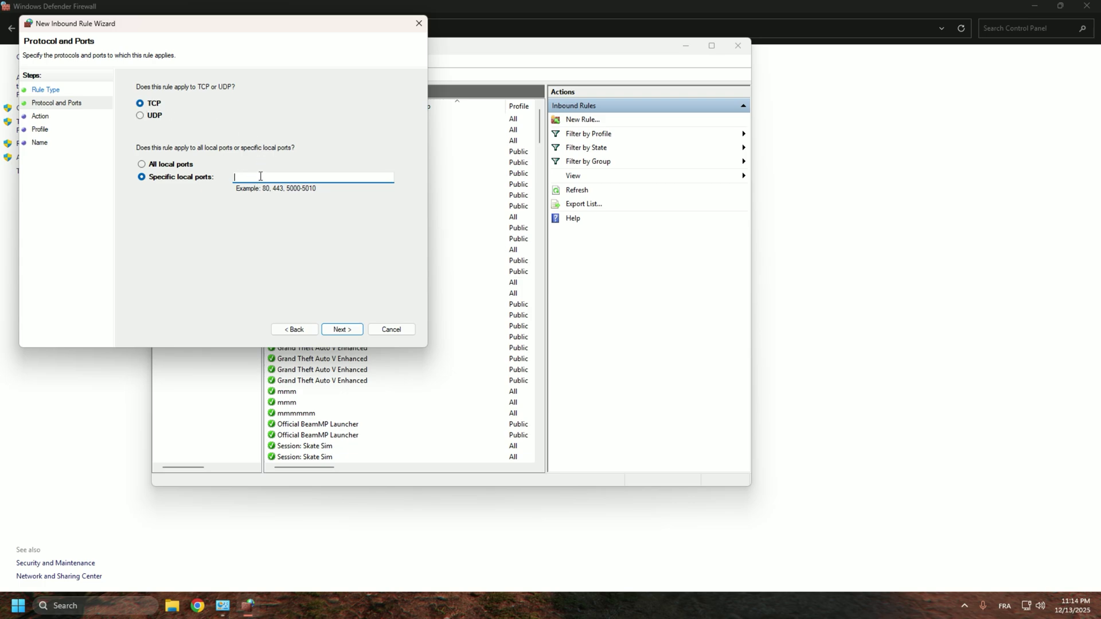
text(30814)
click(343, 330)
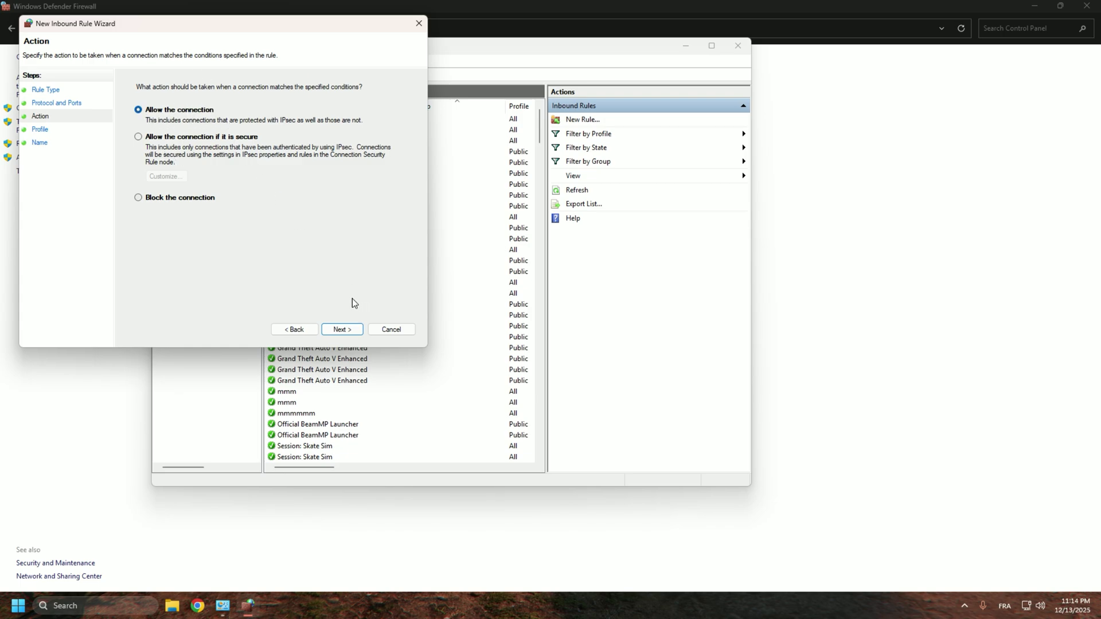
click(343, 330)
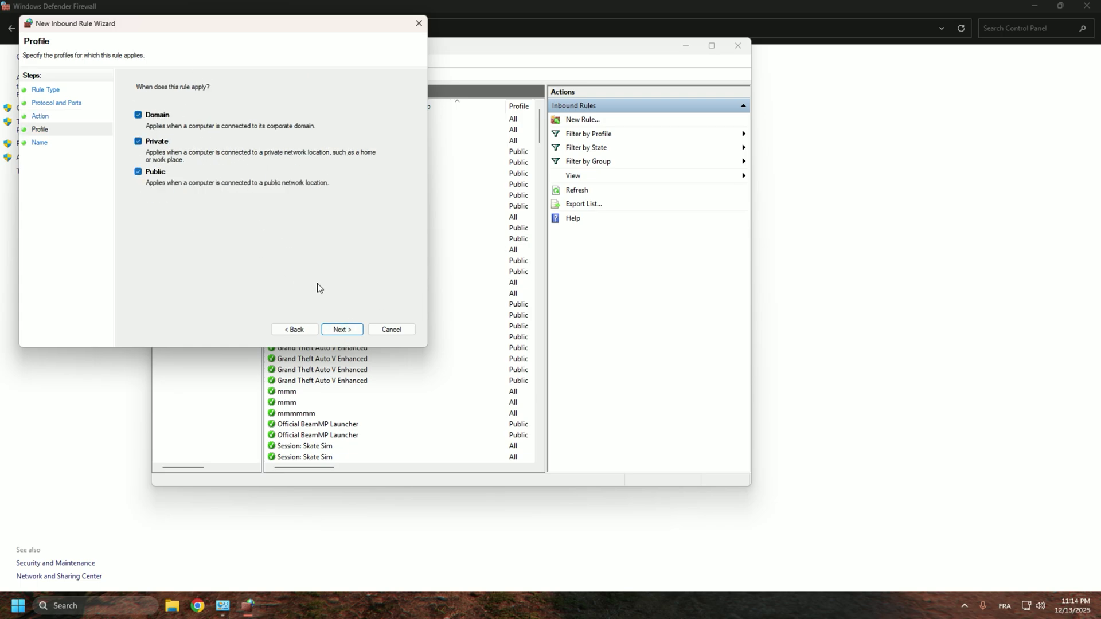
click(343, 329)
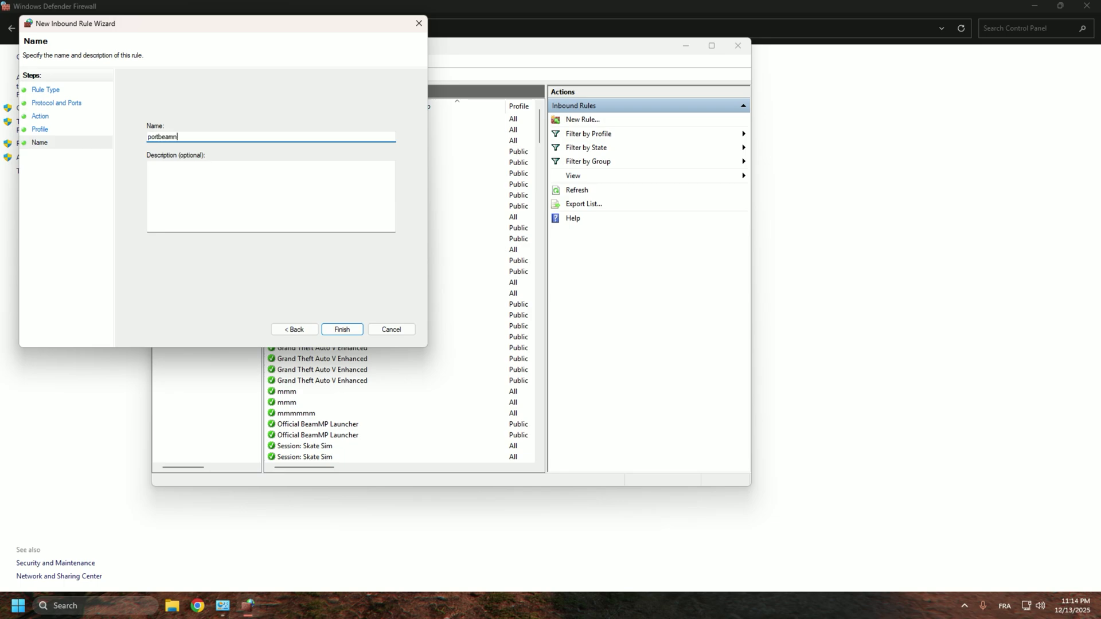
Finish portbeamng and set up a second inbound rule for UDP port 30814, allowed on all profiles
click(342, 332)
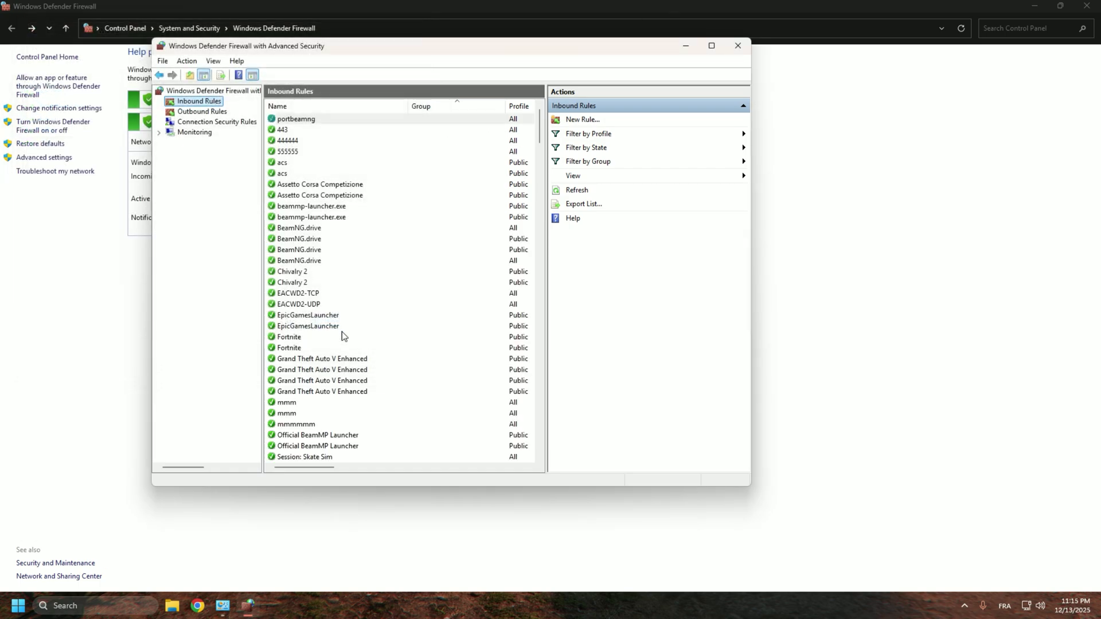
click(582, 119)
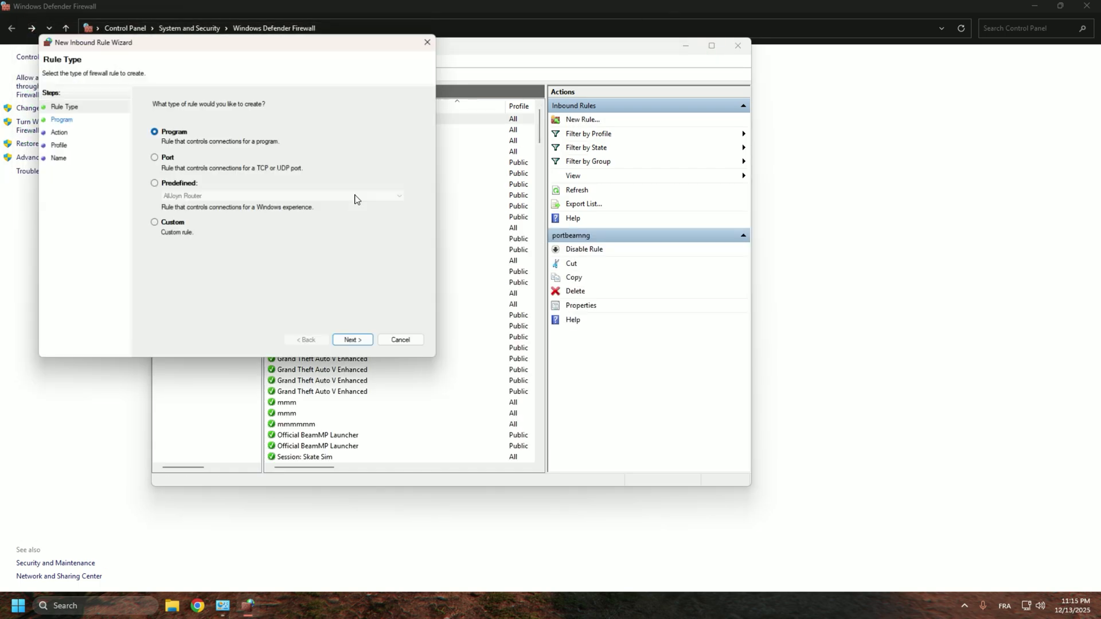
click(154, 157)
click(358, 344)
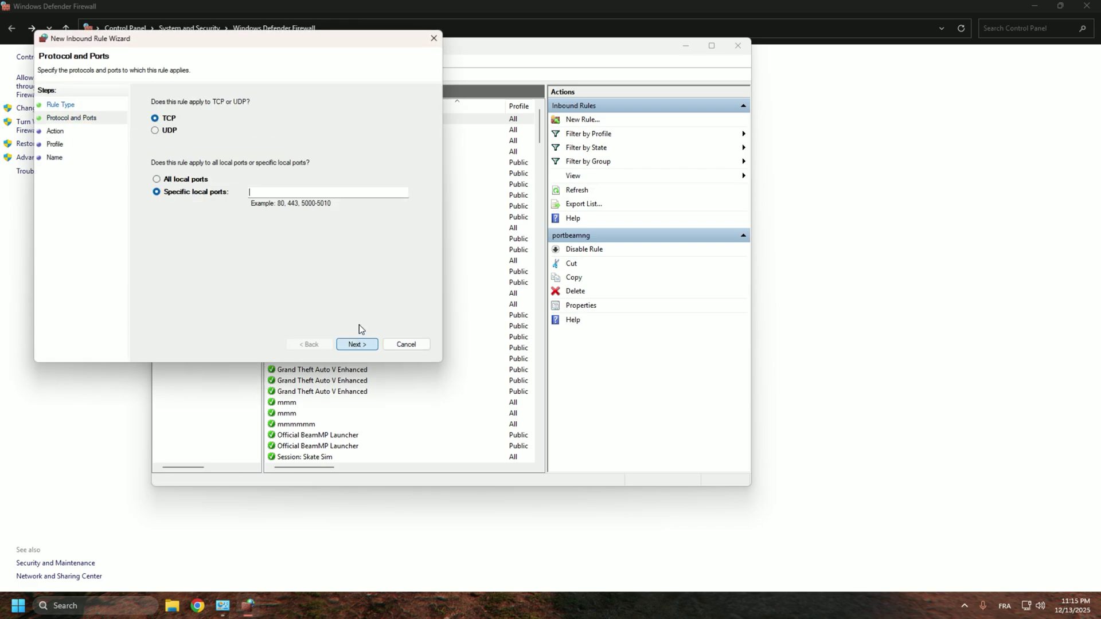
click(155, 131)
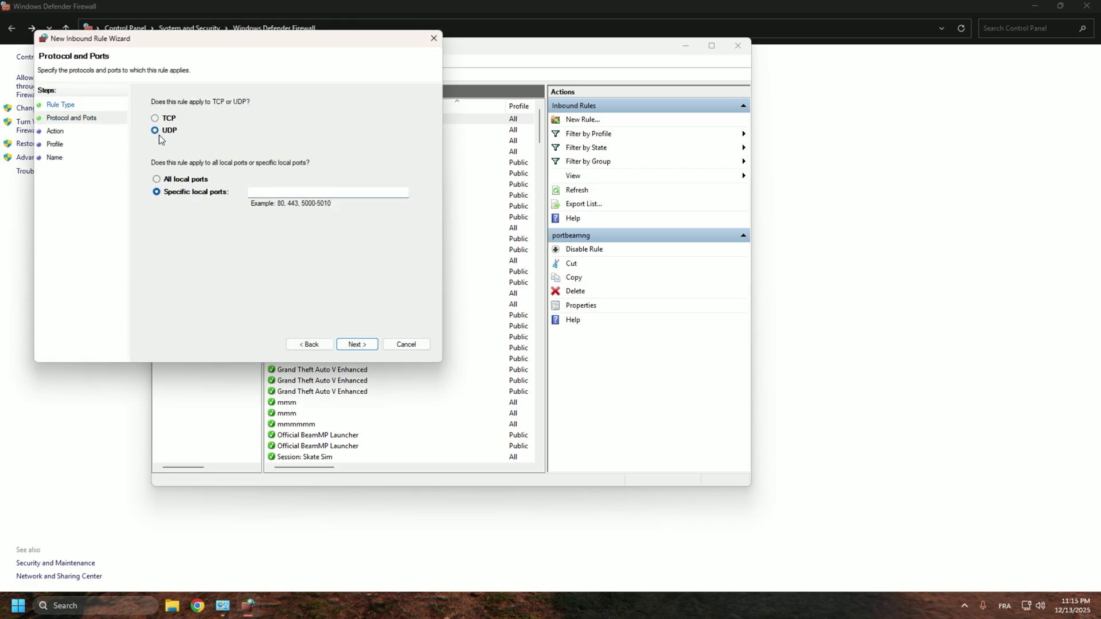
click(278, 191)
text(30814)
click(358, 344)
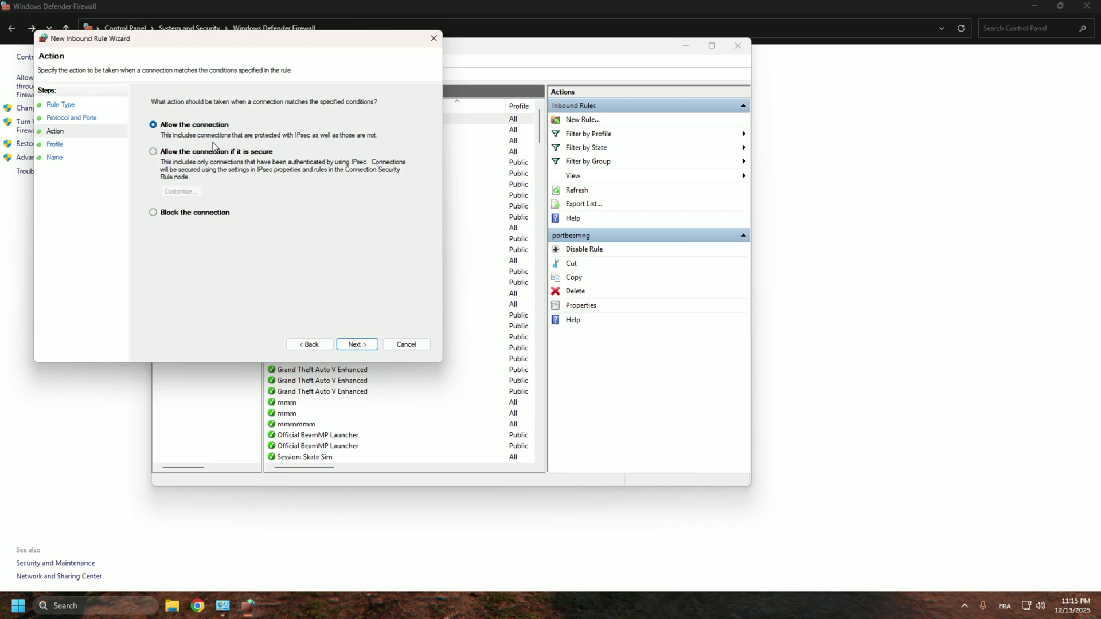
click(370, 346)
click(372, 345)
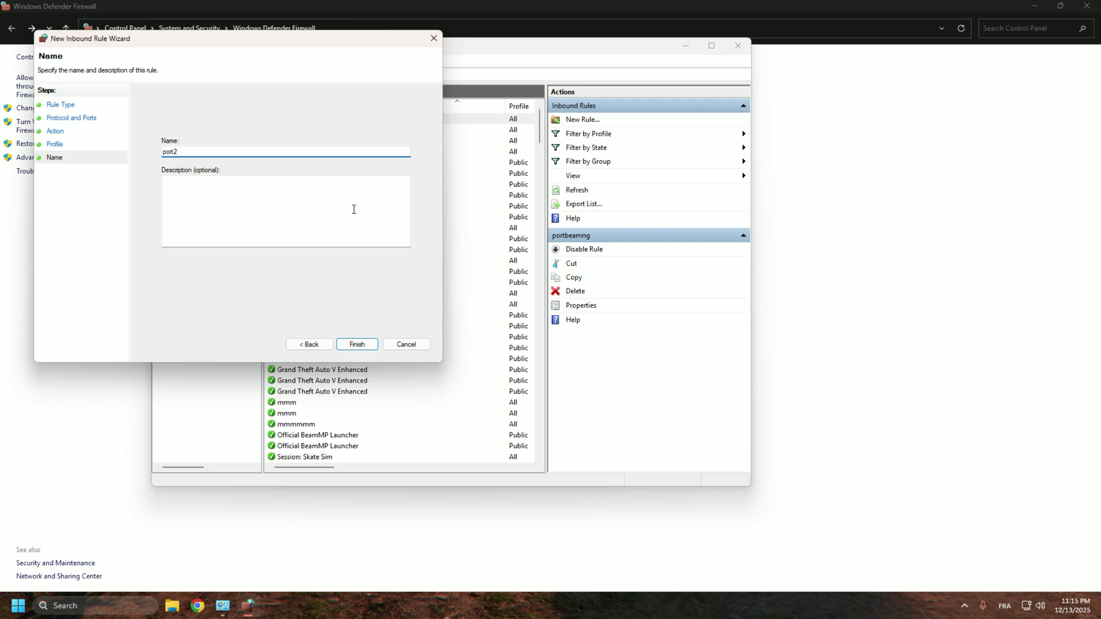
Finish port2, then set up an outbound port rule for TCP remote port 30814 on all profiles
click(356, 344)
click(218, 115)
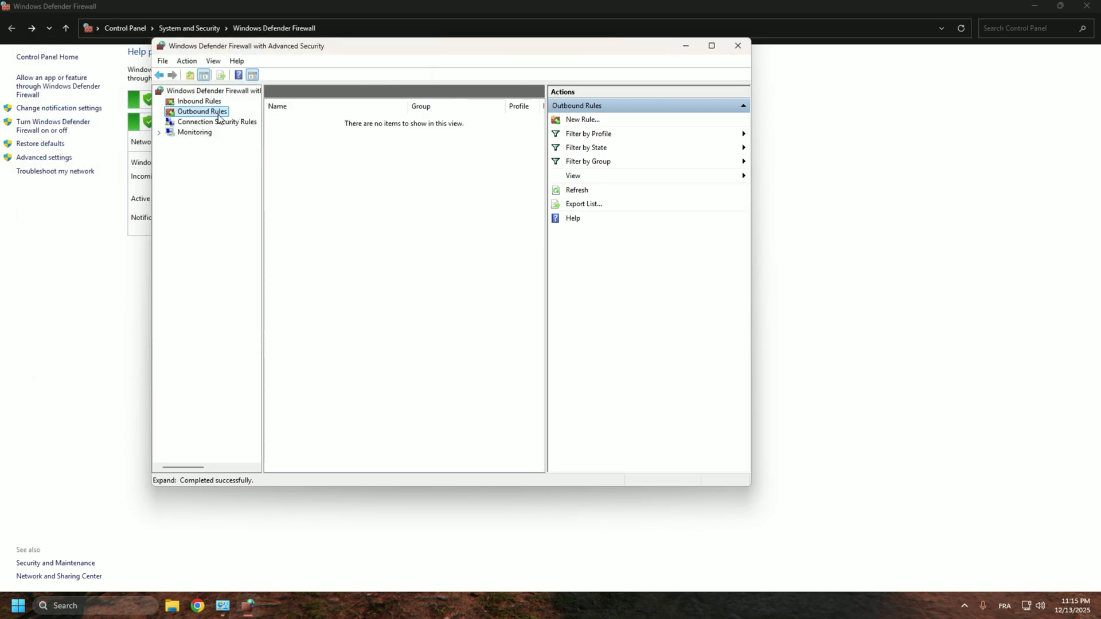
click(580, 121)
click(170, 172)
click(370, 359)
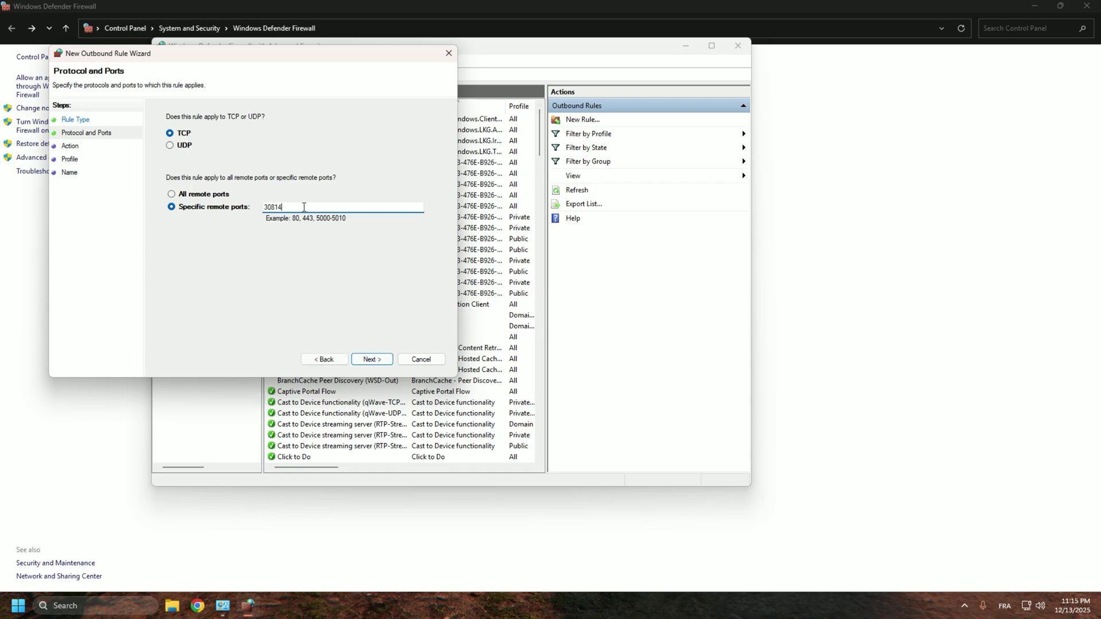
click(372, 359)
click(372, 359)
click(372, 359)
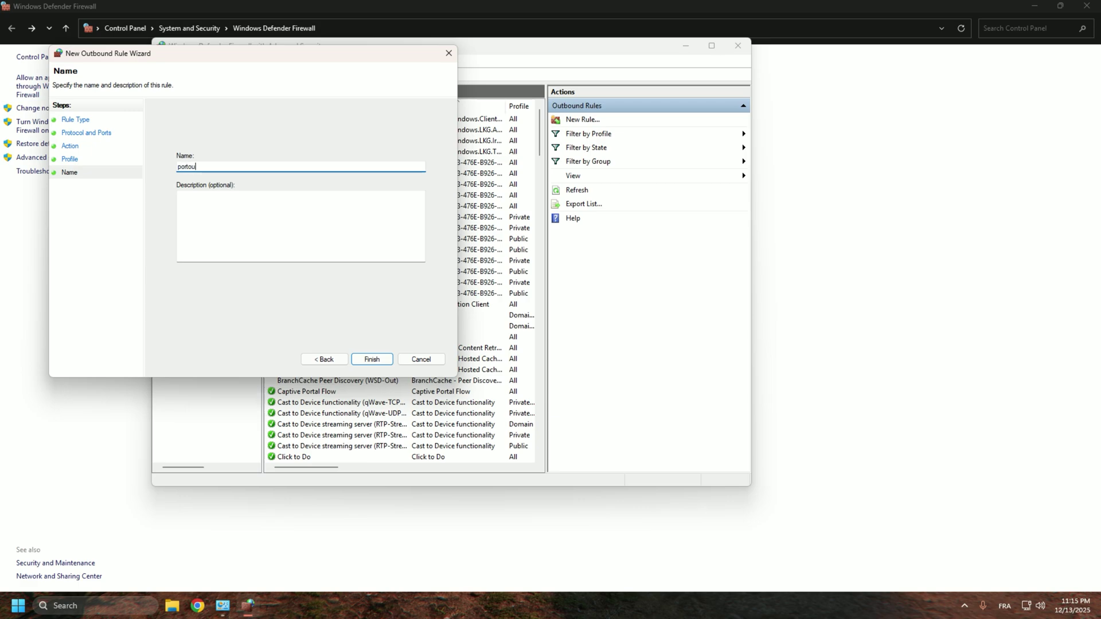
Finish portout and create outbound rule portout2 for UDP remote port 30814, allowing connections on all profiles
click(372, 359)
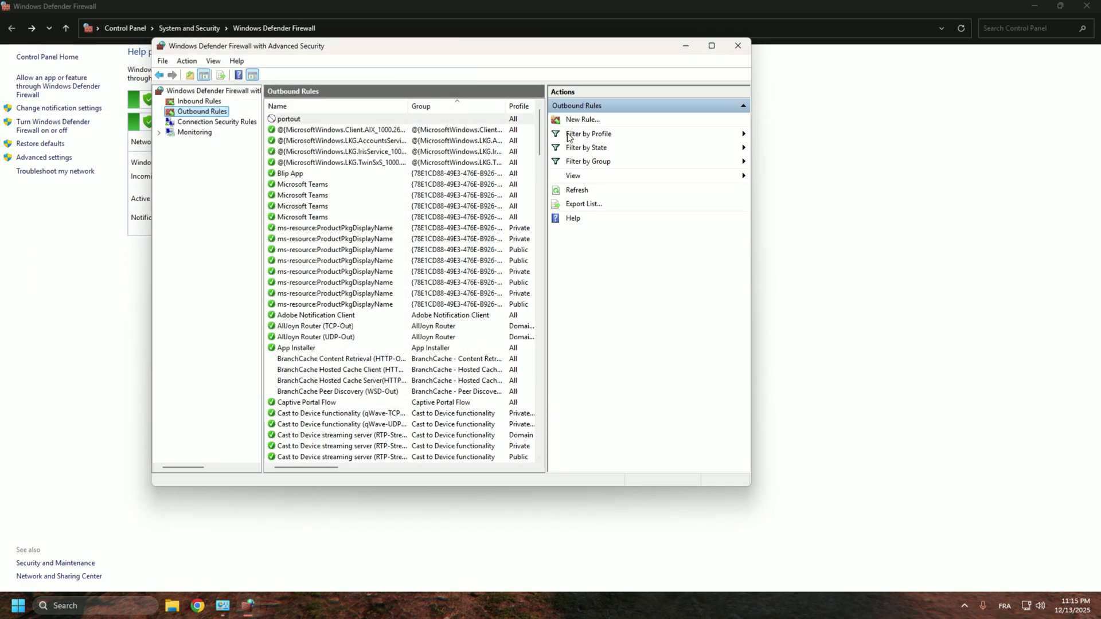
click(573, 120)
click(200, 188)
click(380, 378)
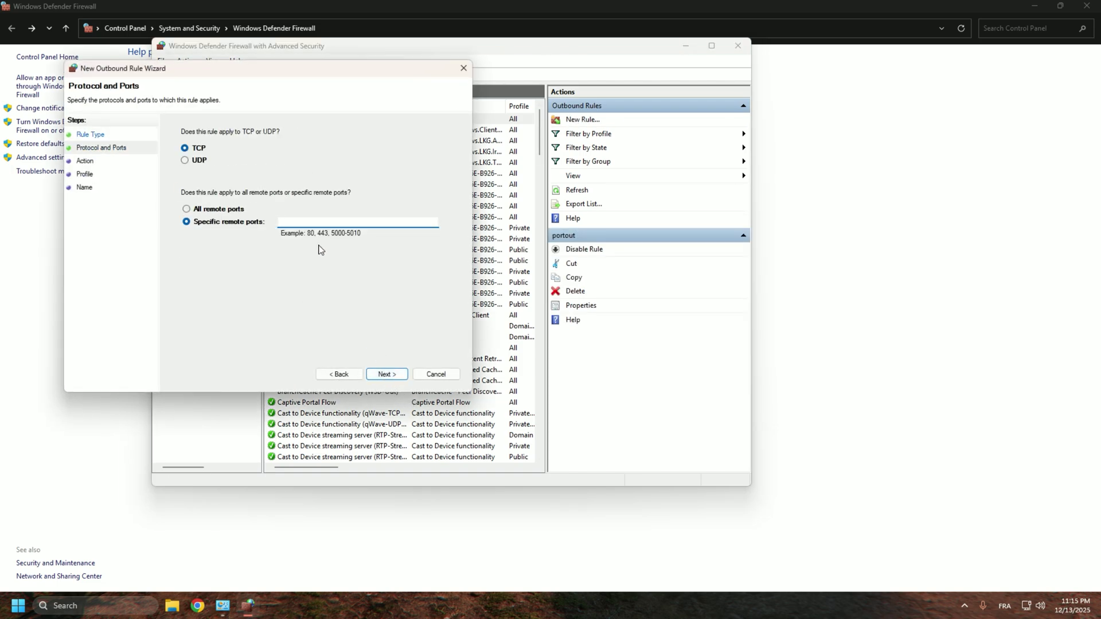
click(184, 160)
click(321, 224)
text(30814)
click(386, 374)
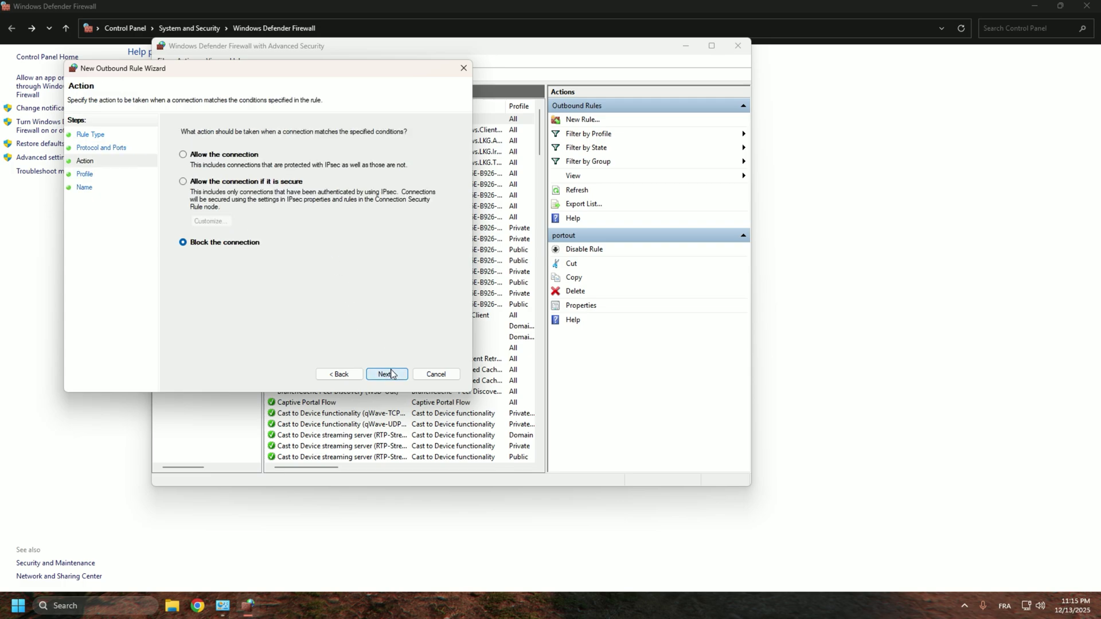
click(183, 154)
click(387, 374)
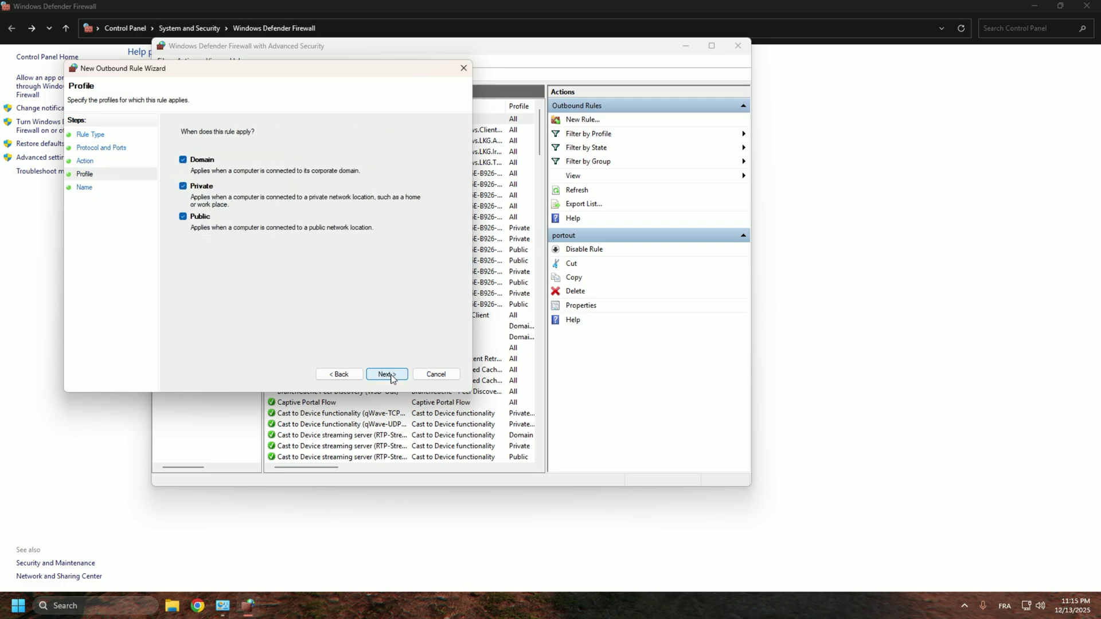
click(389, 375)
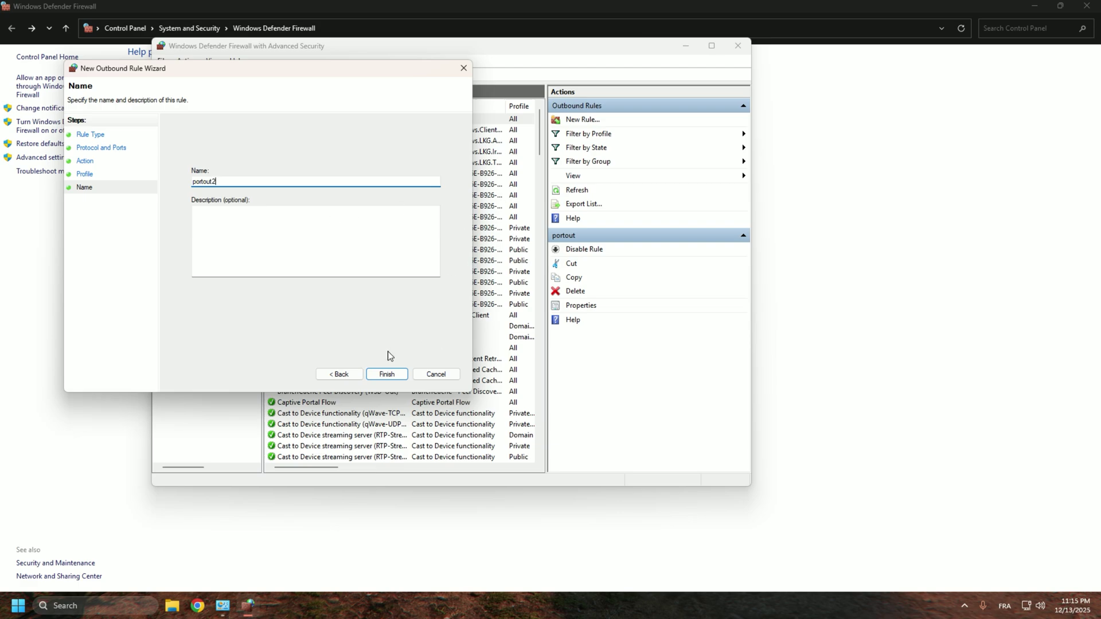
click(383, 374)
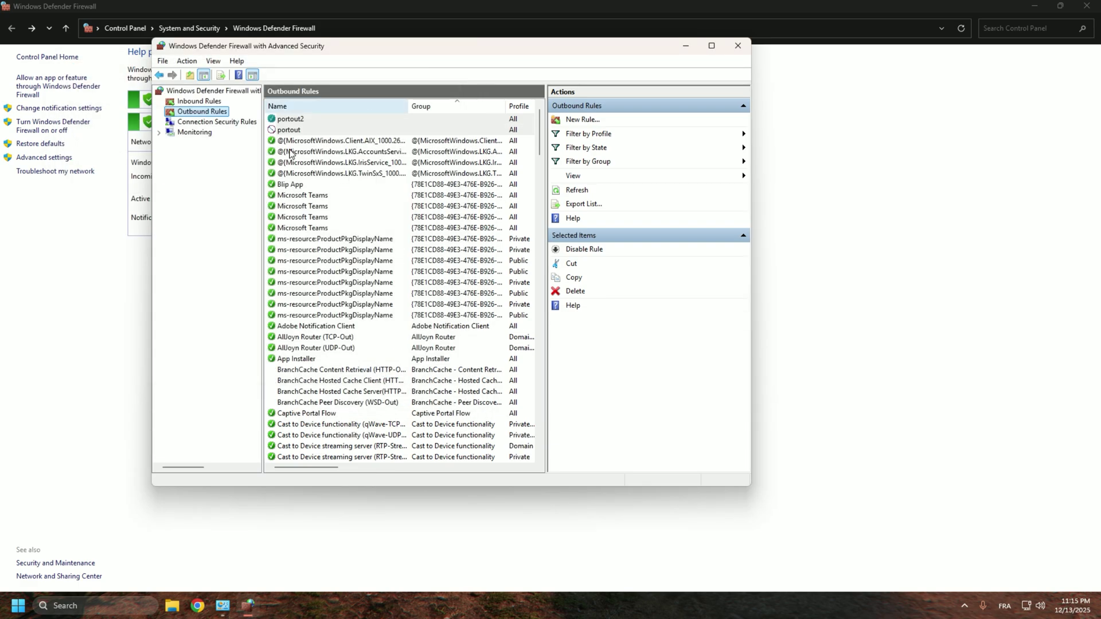
Change the portout outbound rule's action to Allow the connection and apply it
click(273, 130)
double_click(274, 131)
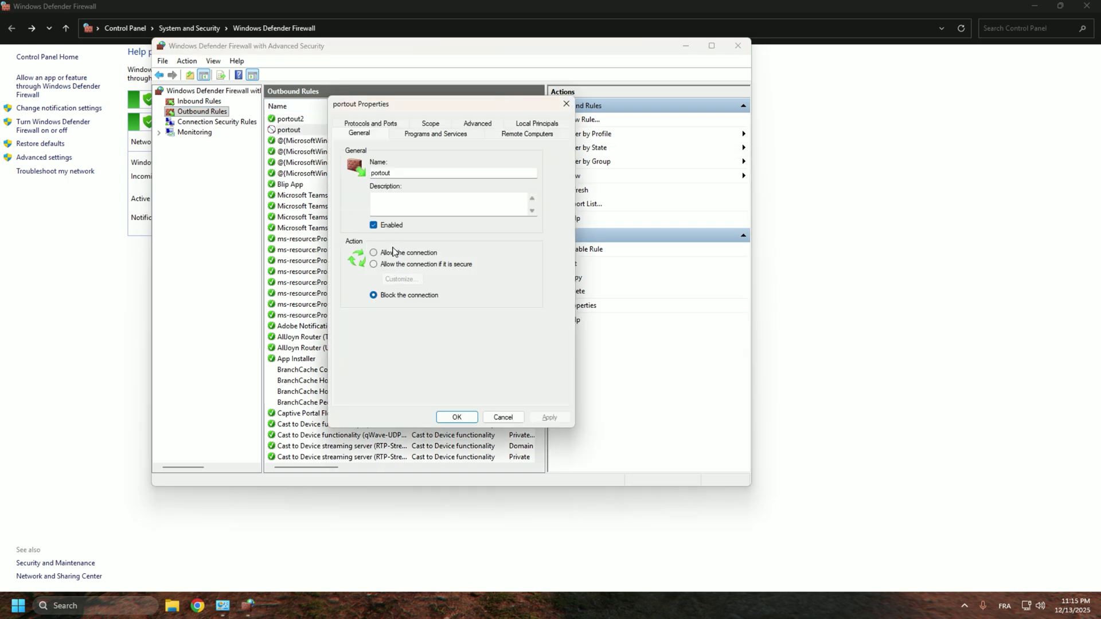
click(393, 253)
click(552, 420)
click(467, 418)
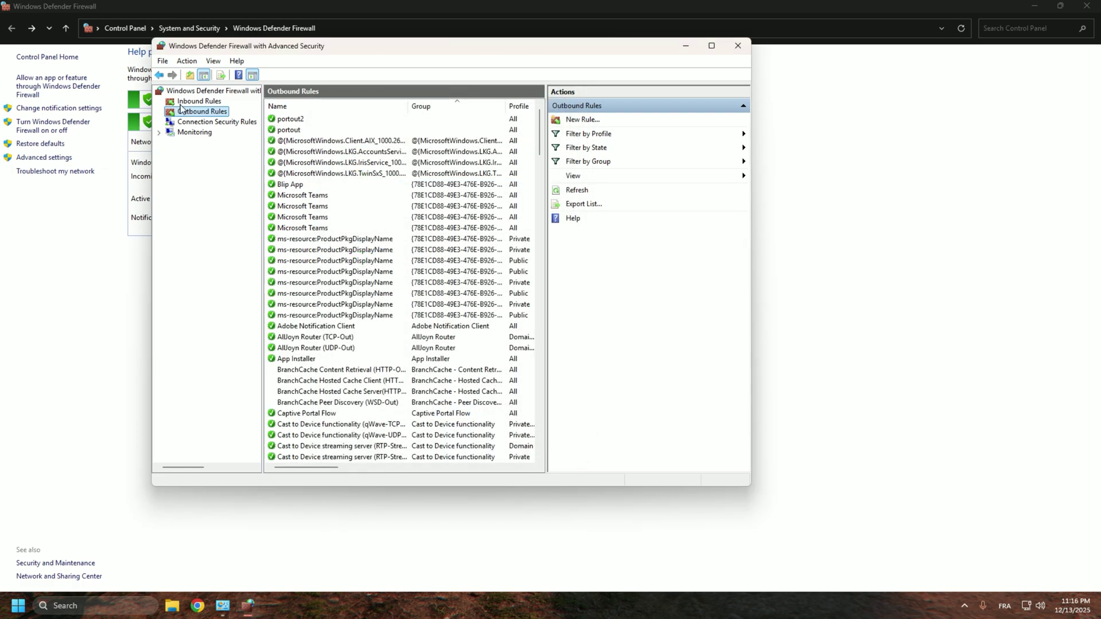
Browse the Inbound Rules, selecting the Official BeamMP Launcher and beammp-launcher.exe entries
click(189, 102)
scroll(344, 332, down, 3)
click(321, 348)
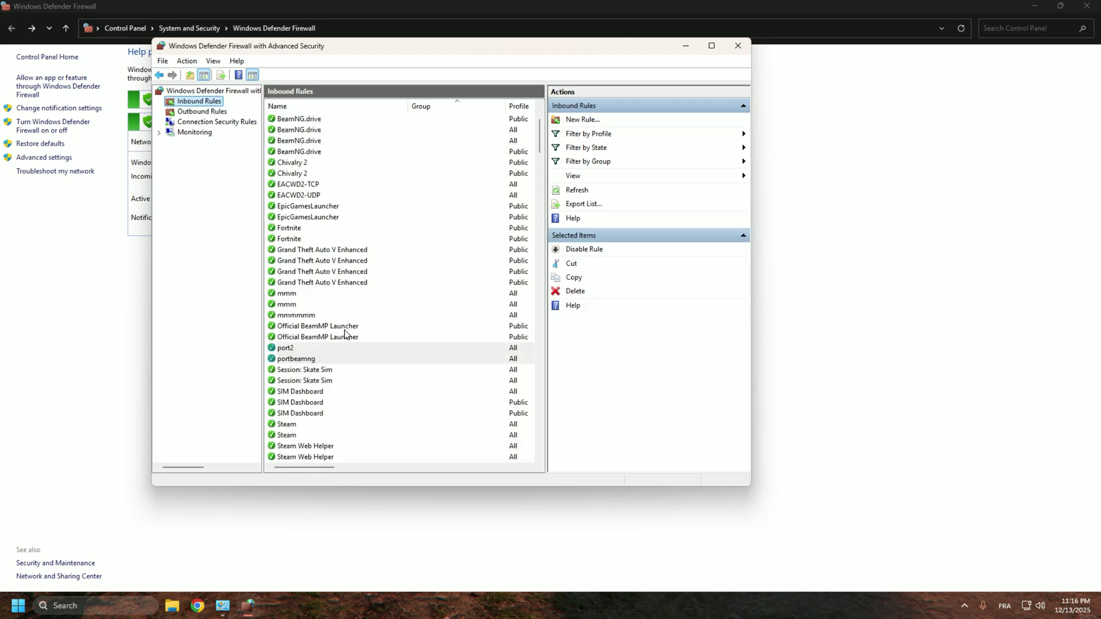
click(306, 336)
click(295, 328)
scroll(325, 286, up, 3)
click(308, 209)
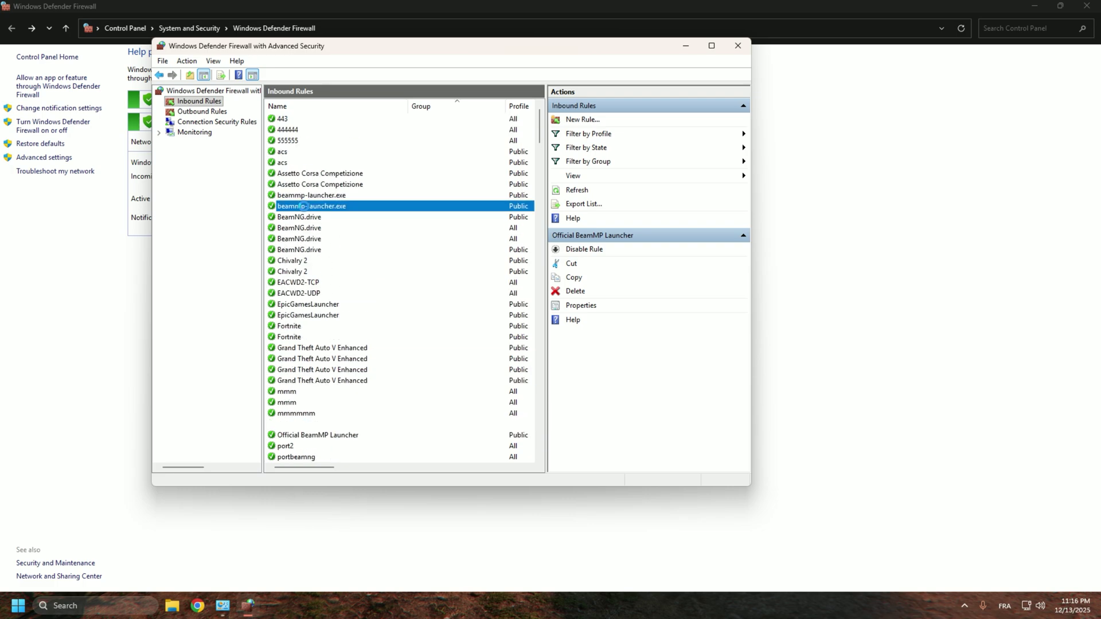
click(287, 196)
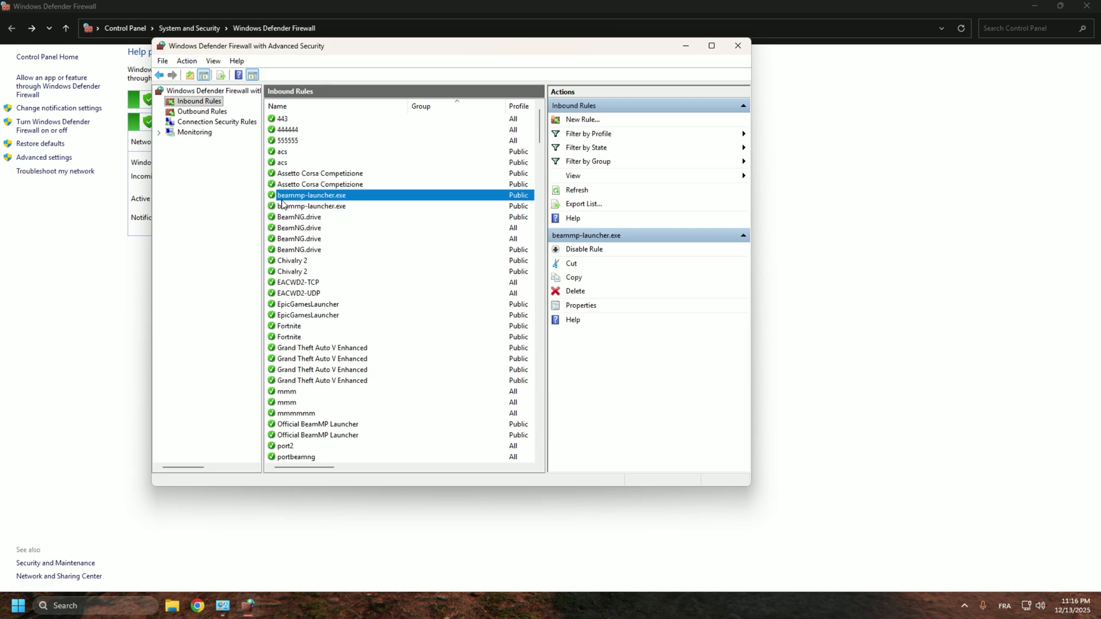
Change the first beammp-launcher.exe rule's action and apply it, then review the second rule
double_click(276, 198)
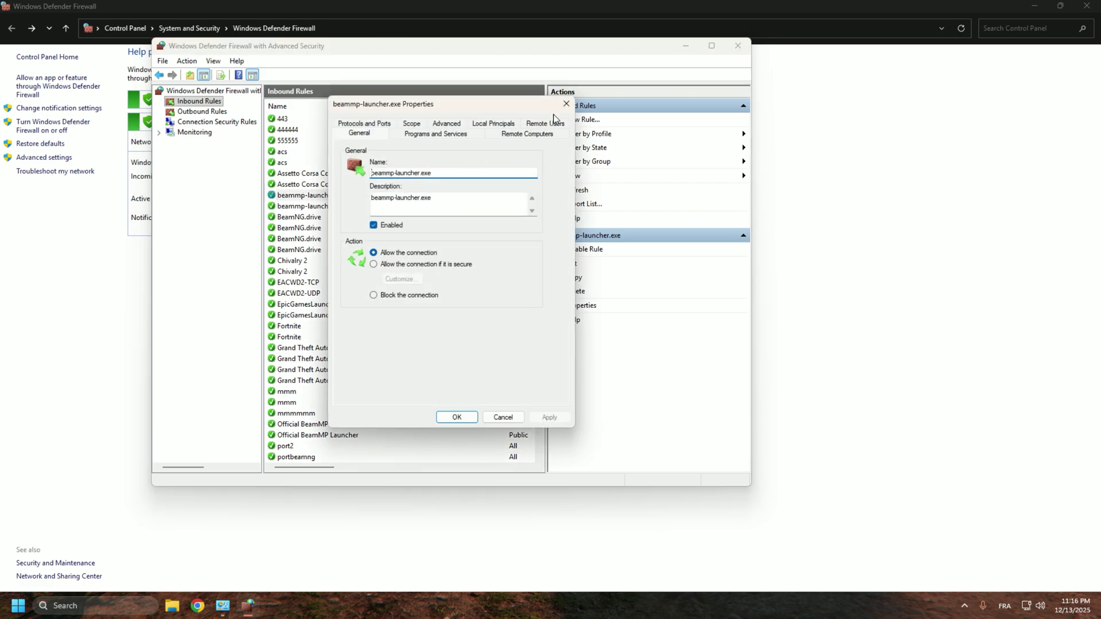
click(397, 295)
click(549, 418)
click(457, 418)
double_click(285, 206)
click(457, 418)
Close the Advanced Security console and the firewall window, returning to the desktop
scroll(417, 341, down, 6)
scroll(417, 342, down, 20)
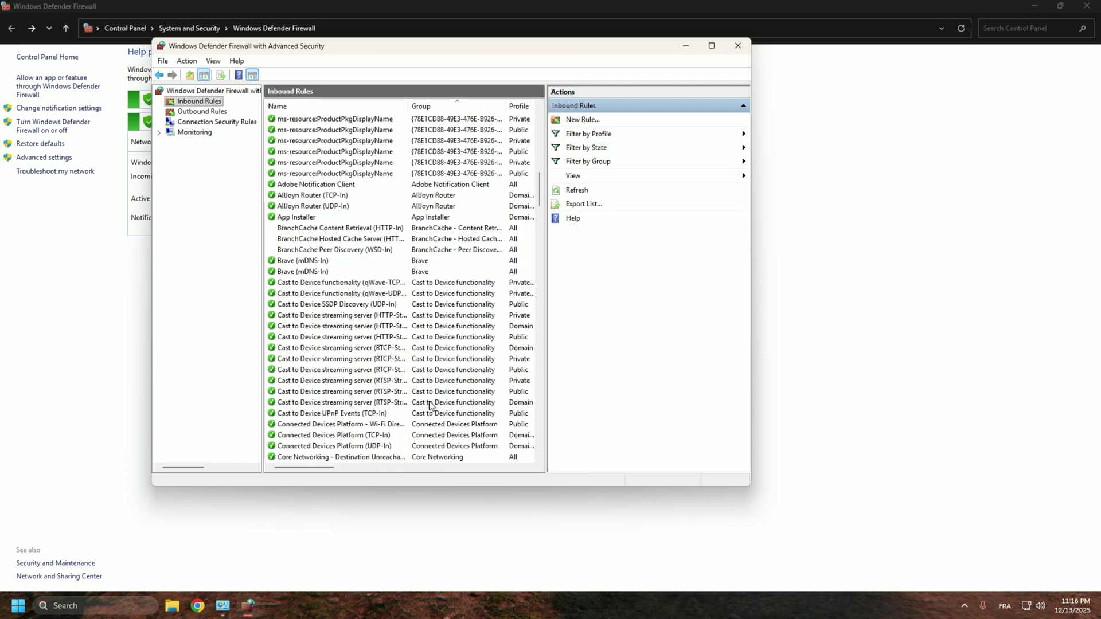
scroll(470, 360, down, 7)
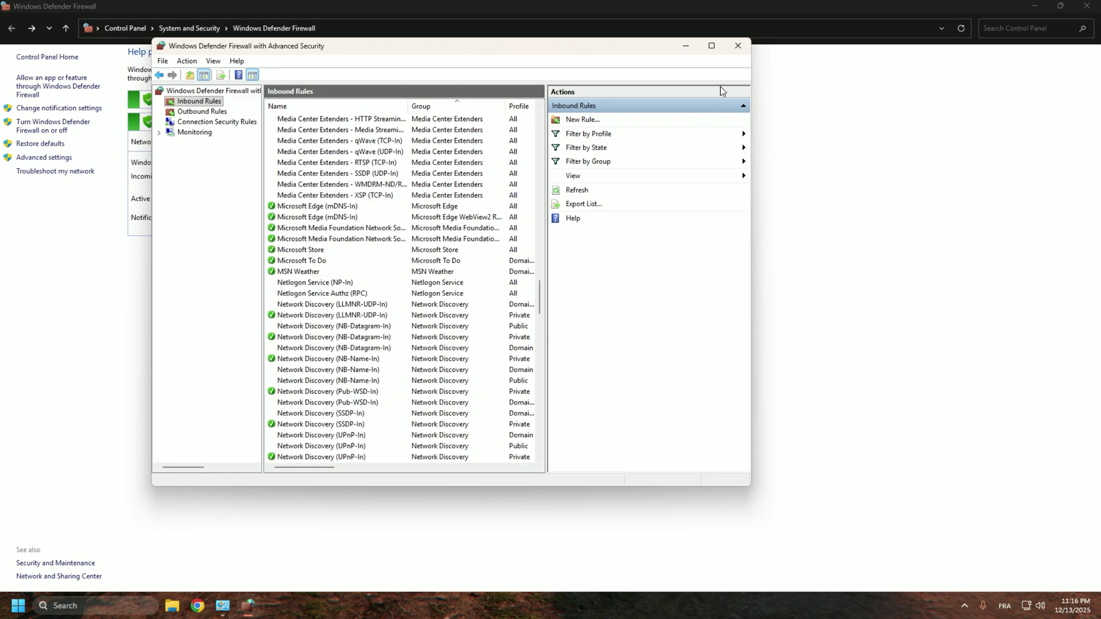
click(739, 45)
click(1087, 6)
right_click(499, 259)
Refresh the desktop and show the hidden notification area icons
click(498, 274)
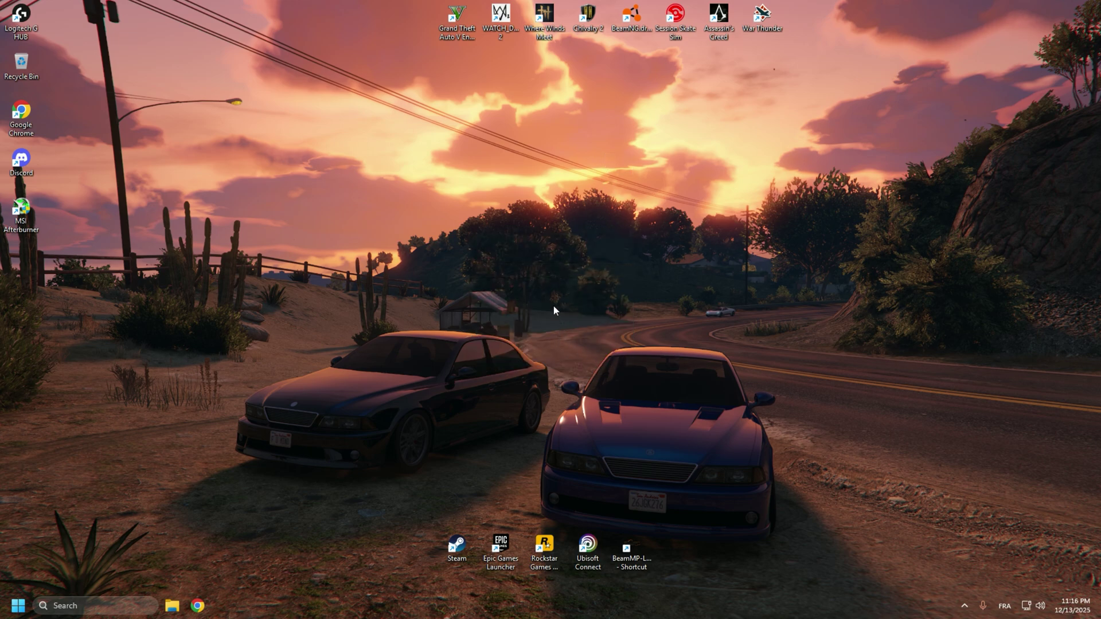
click(964, 606)
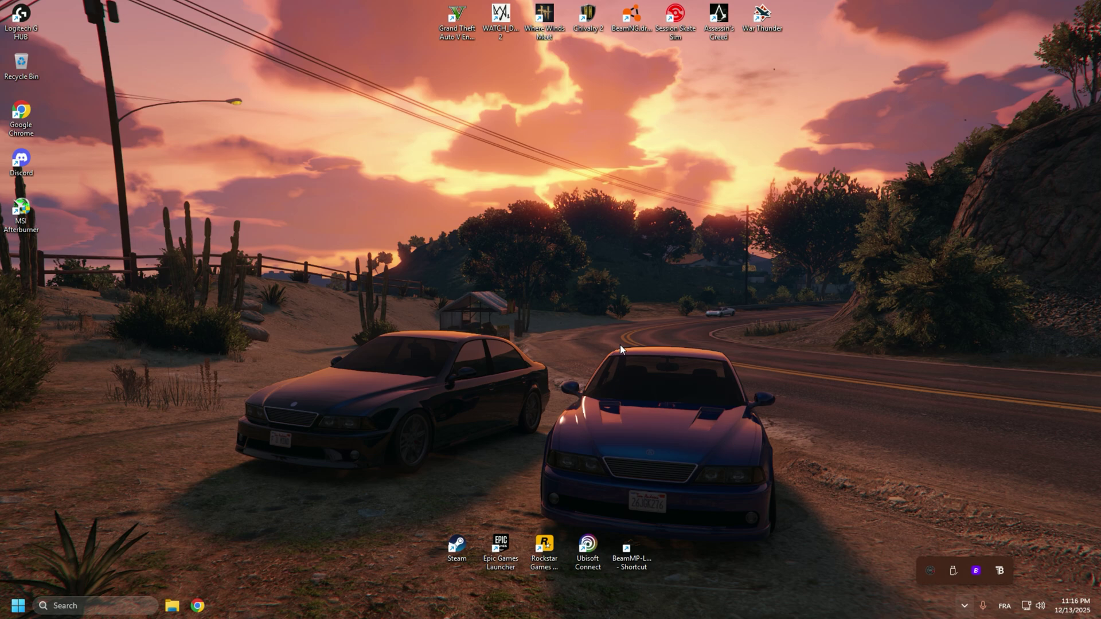
Launch Chrome with the user's profile, dismiss Restore pages, and search for raspihost
click(197, 606)
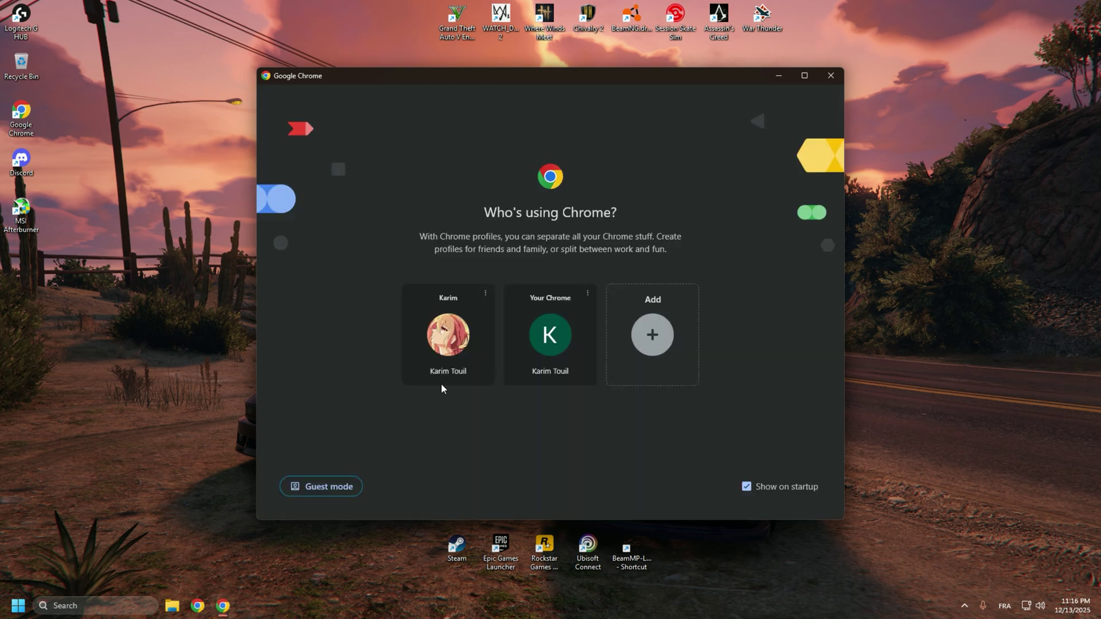
click(448, 361)
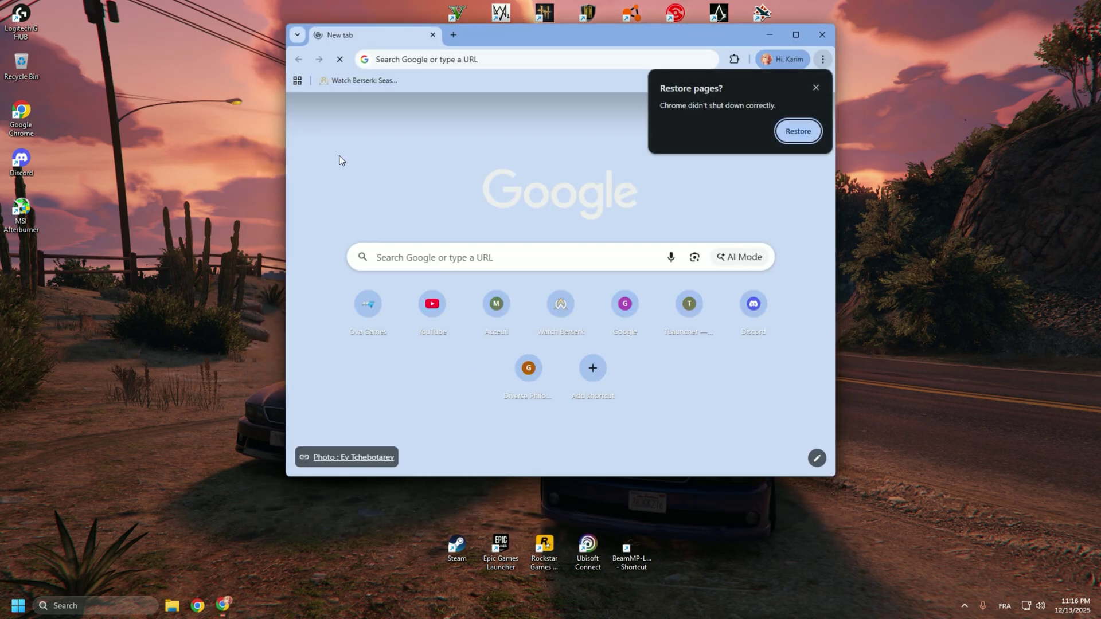
click(817, 88)
click(577, 52)
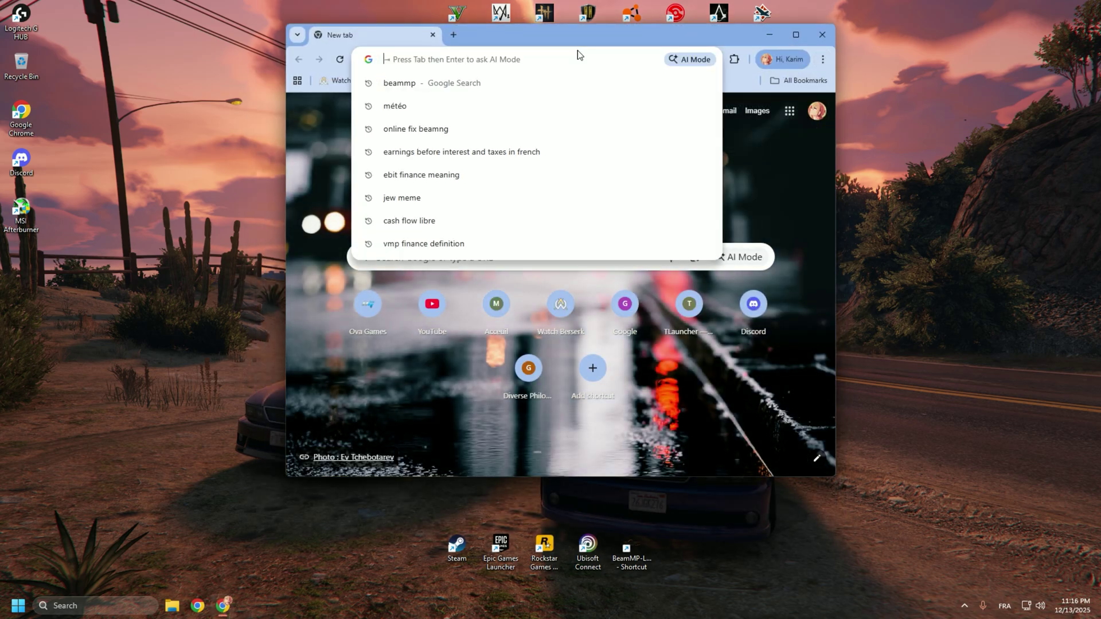
text(ra)
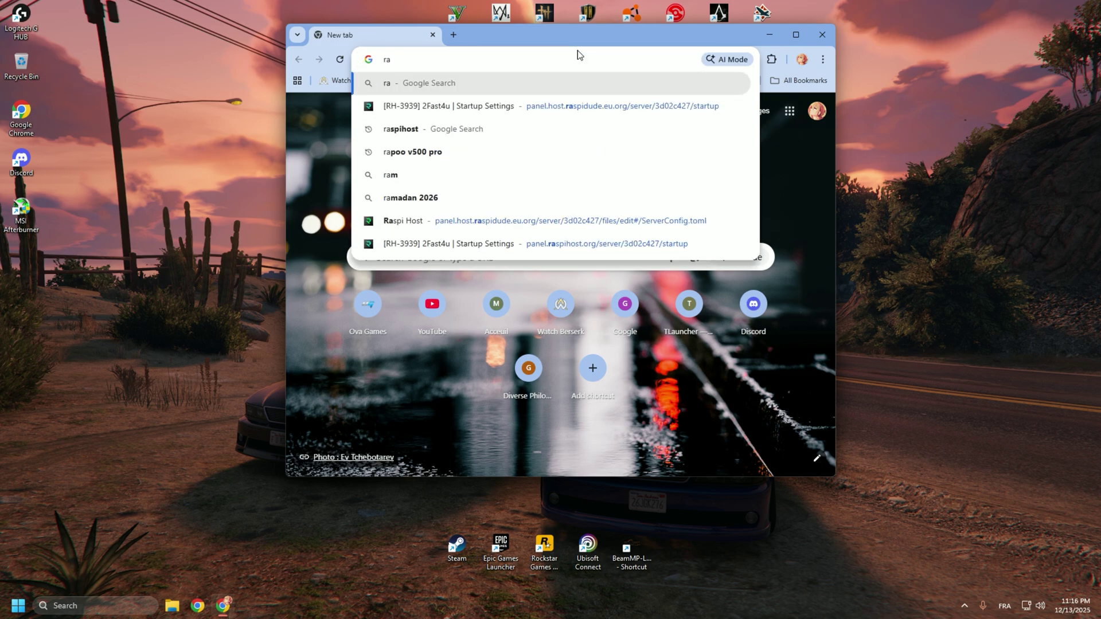
key(Down)
key(Down)
key(Return)
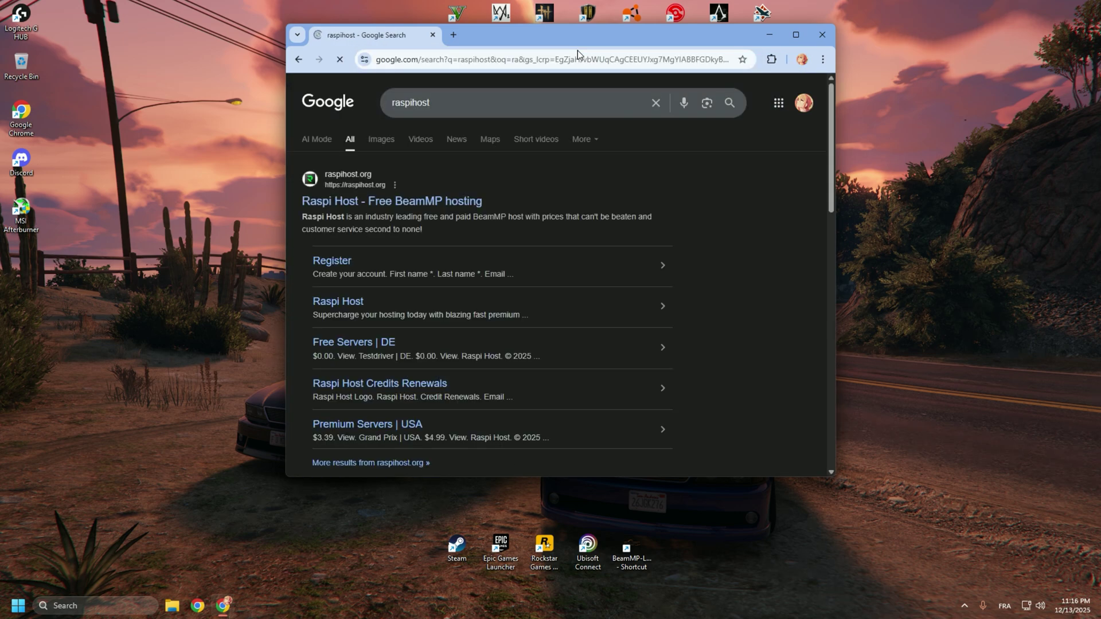
Open the Raspi Host site, scroll to its hosting tiers, then close Chrome and refresh the desktop
click(408, 198)
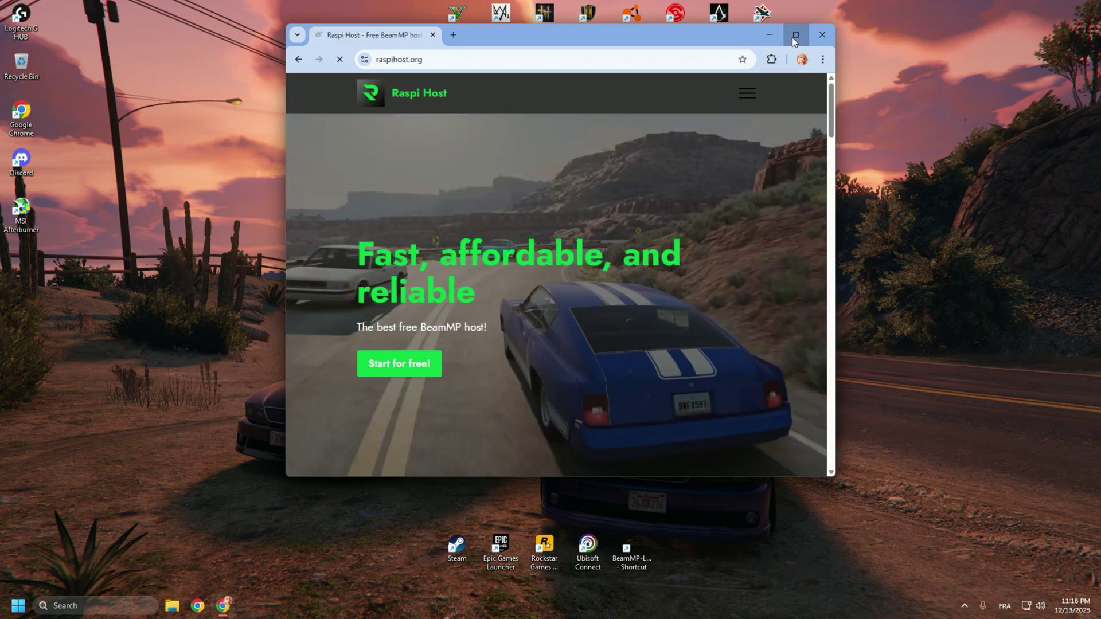
click(796, 35)
scroll(236, 448, down, 10)
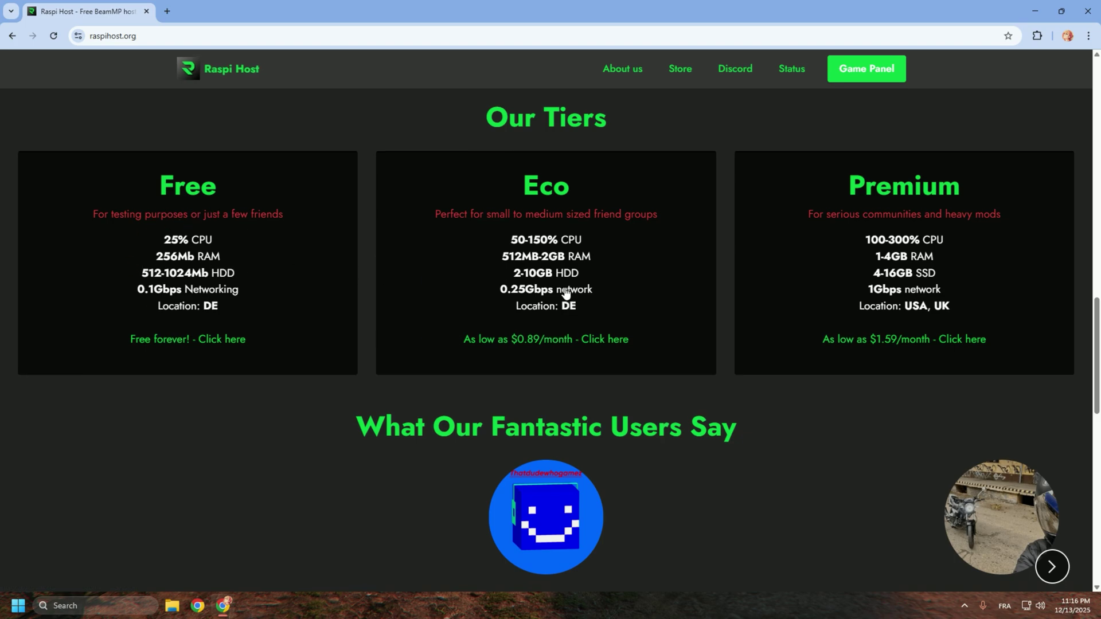
click(1080, 18)
right_click(481, 182)
click(560, 223)
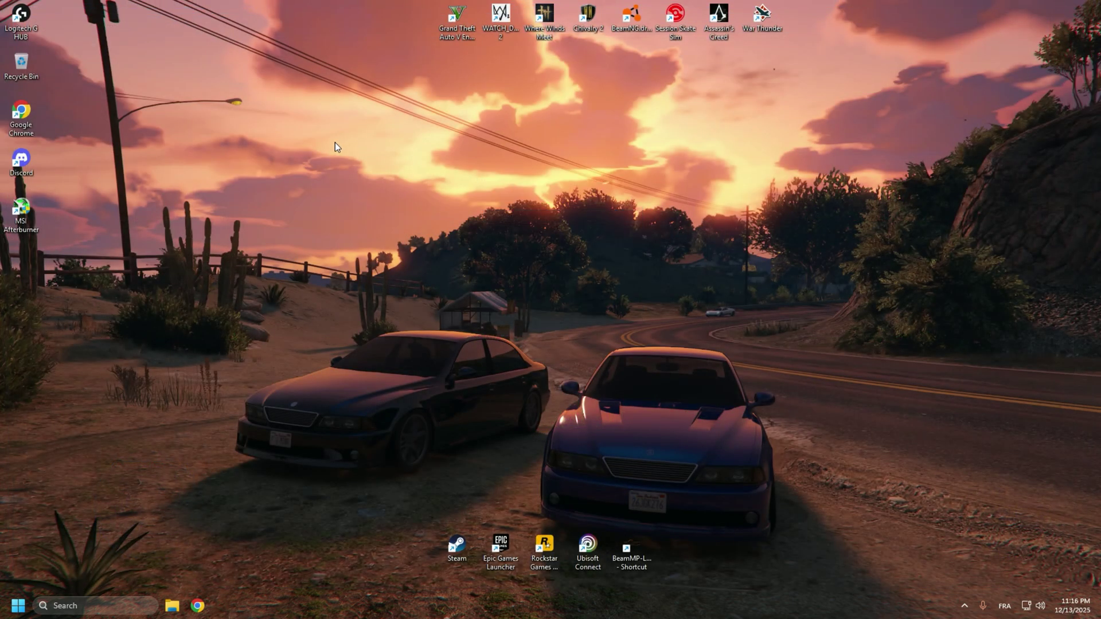